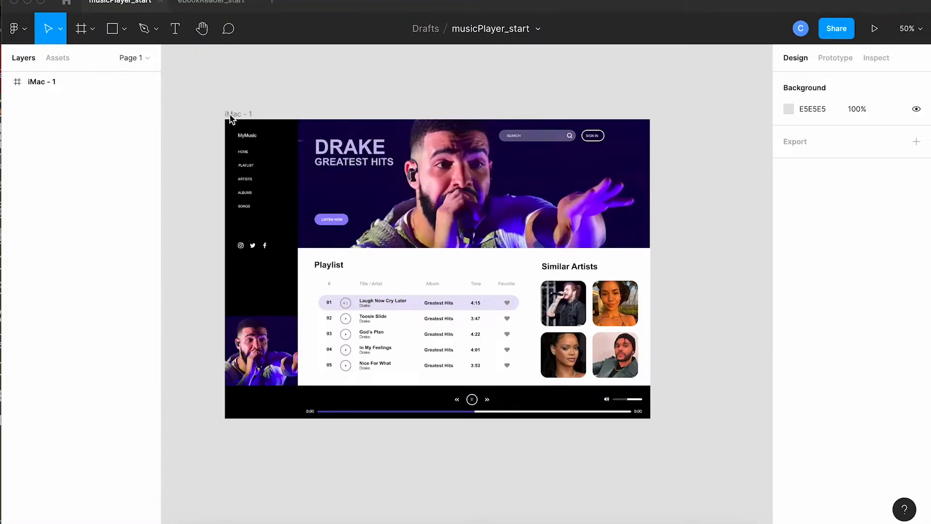
Duplicate the iMac - 1 frame beside the original, level with it at X 718
click(233, 116)
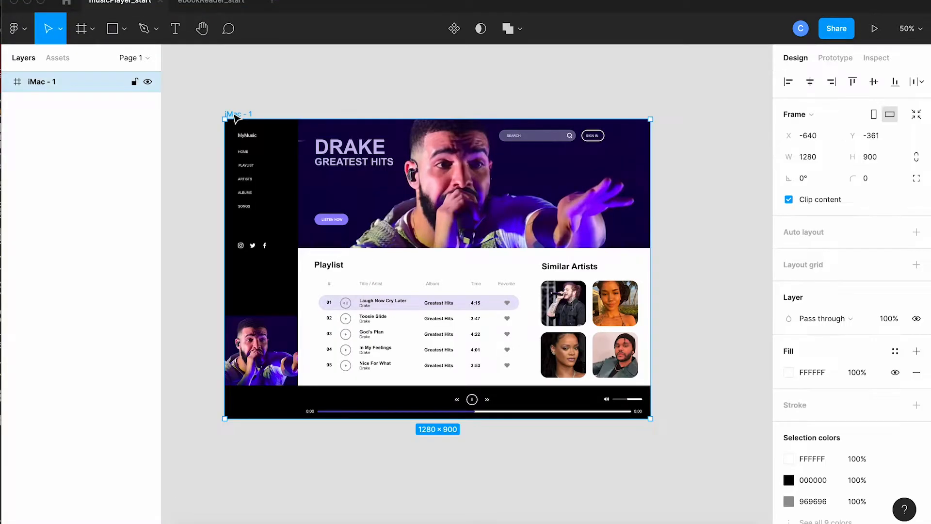
drag(235, 116, 689, 121)
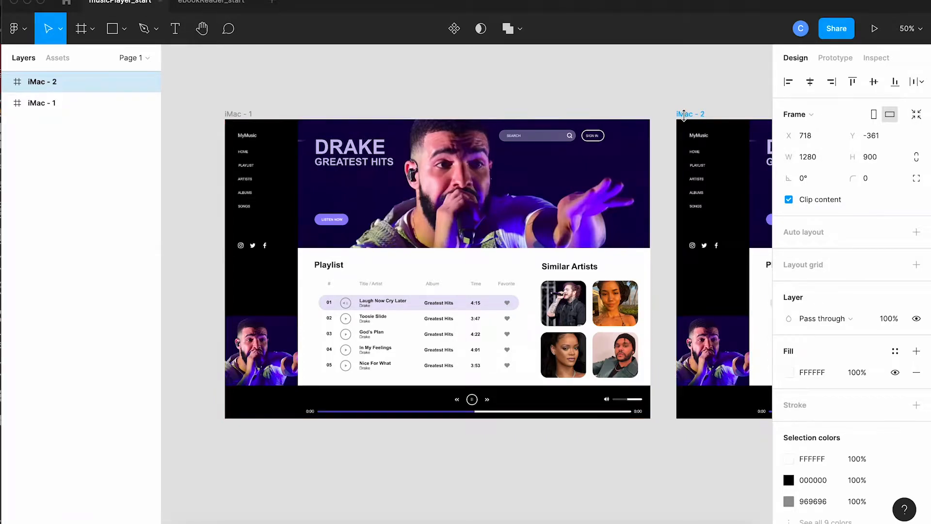
scroll(683, 116, right, 15)
scroll(686, 119, down, 2)
scroll(688, 122, right, 1)
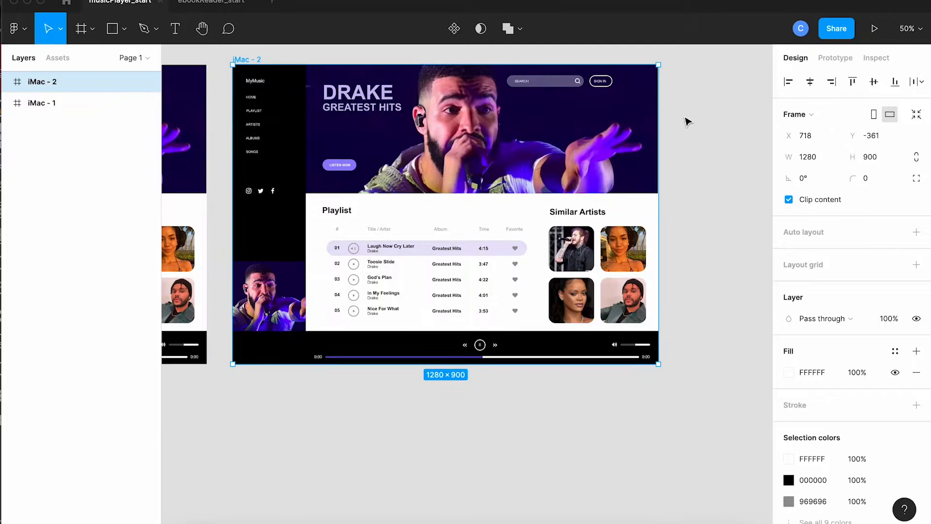
In the iMac - 2 frame, copy the play triangle from the Nice For What row to beside the player bar's pause icon
key(shift+0)
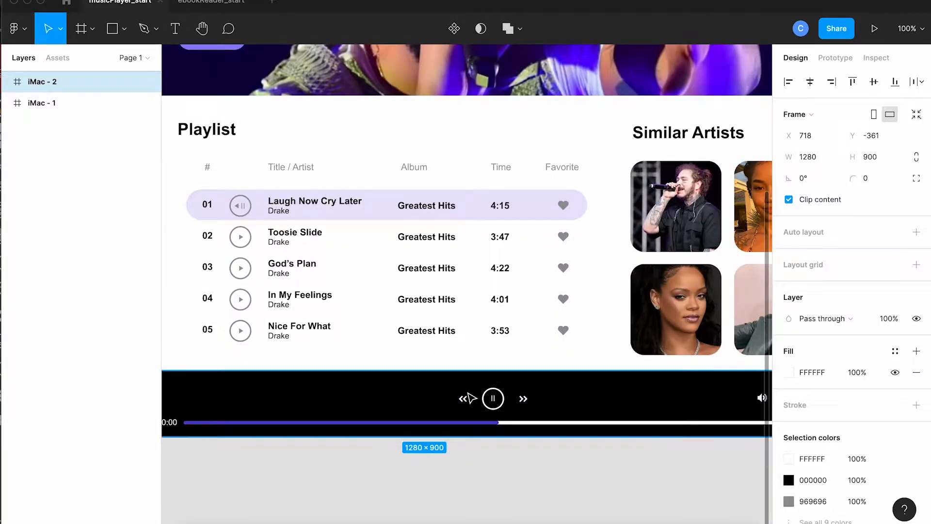
scroll(523, 393, left, 1)
scroll(522, 393, down, 1)
scroll(522, 393, left, 2)
scroll(523, 393, down, 1)
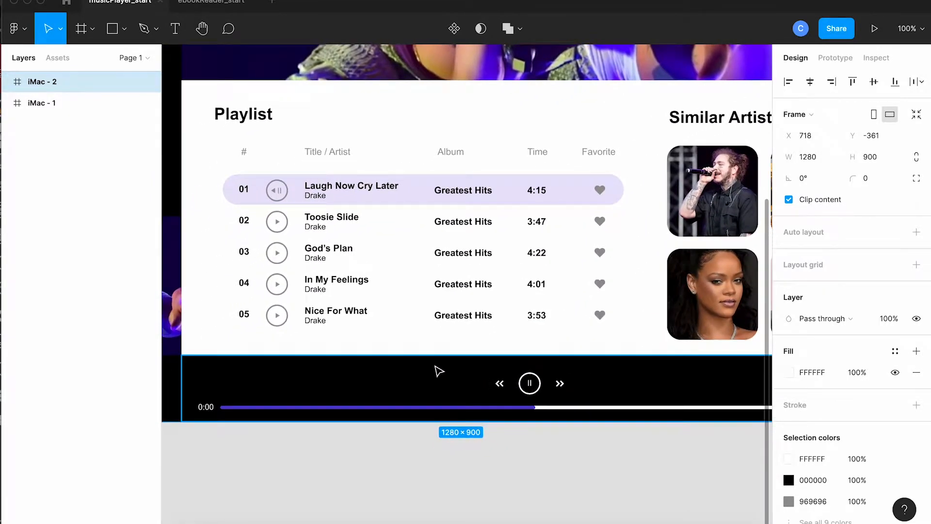
double_click(277, 317)
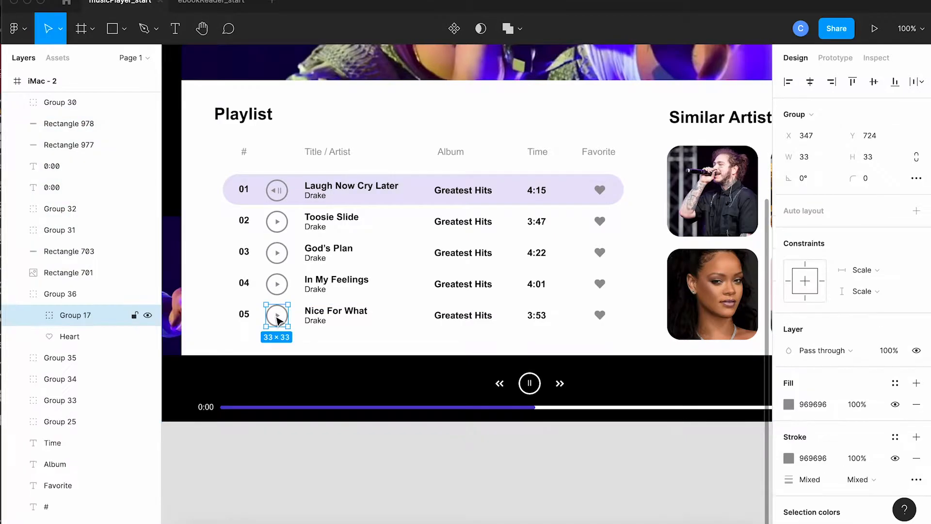
double_click(277, 316)
drag(280, 319, 537, 385)
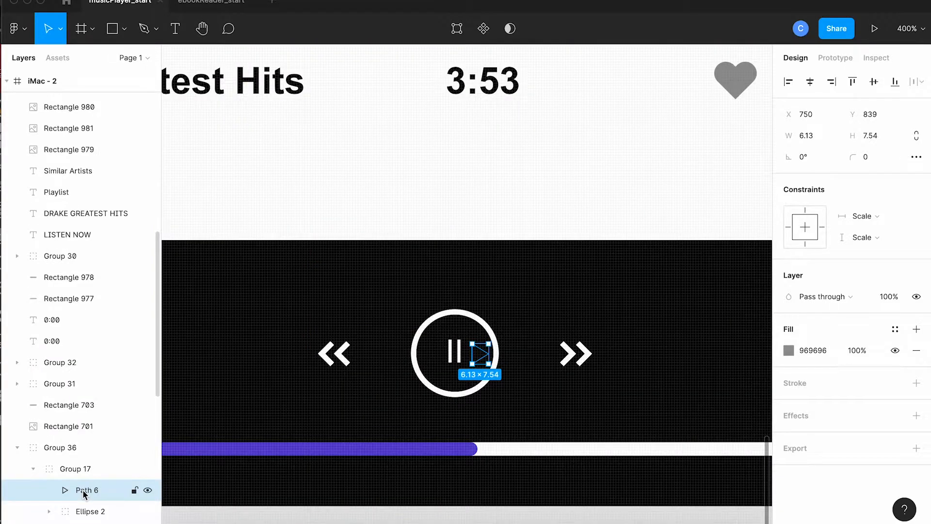
Move the copied triangle's layer out of the playlist row group to just above Group 32 and fill it with white FFFFFF
drag(83, 493, 88, 347)
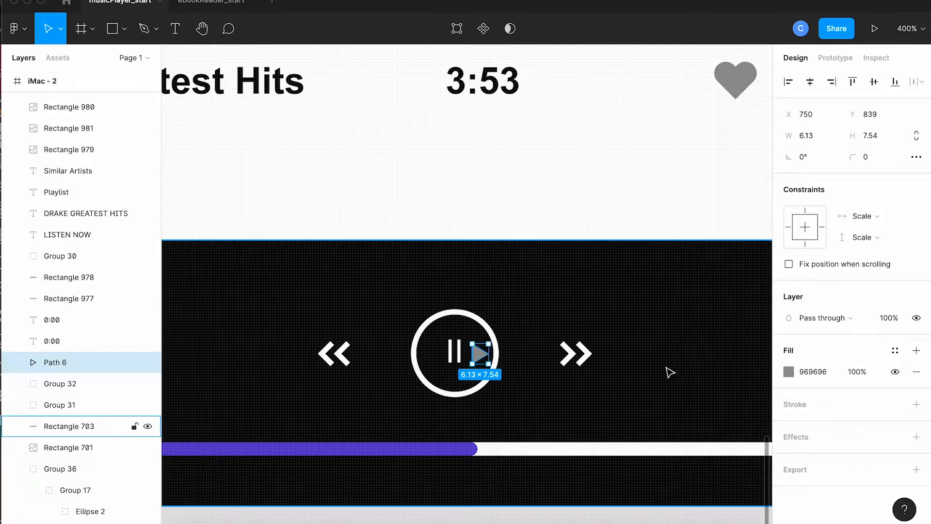
click(788, 372)
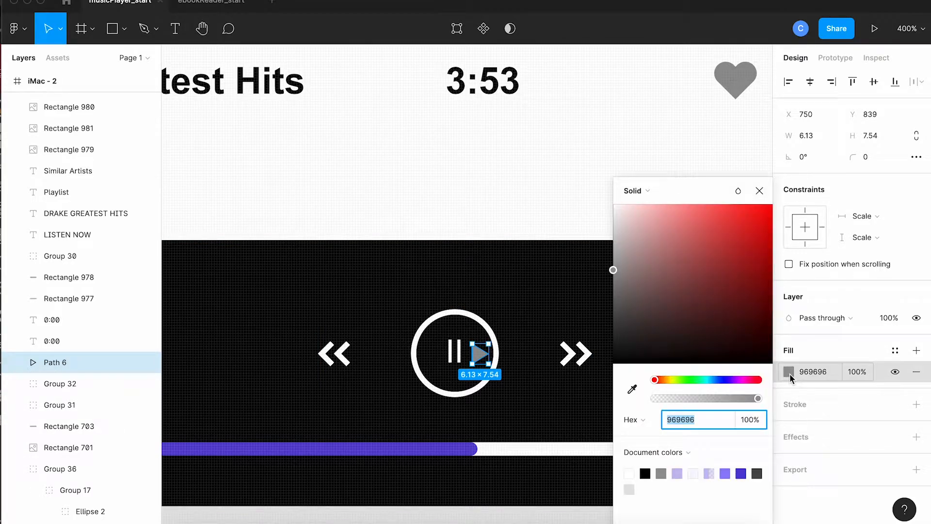
click(632, 473)
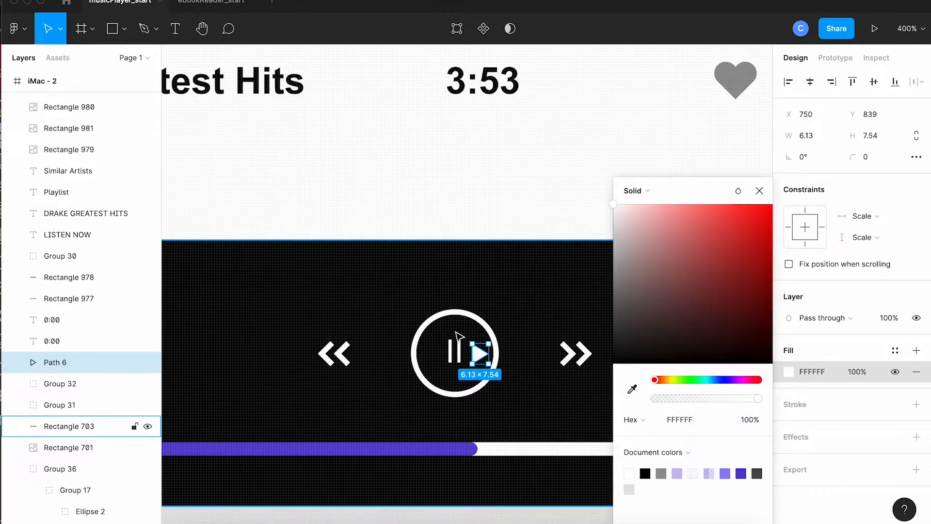
Delete the pause bars from the player button and move the white play triangle to the centre of the circle
click(458, 357)
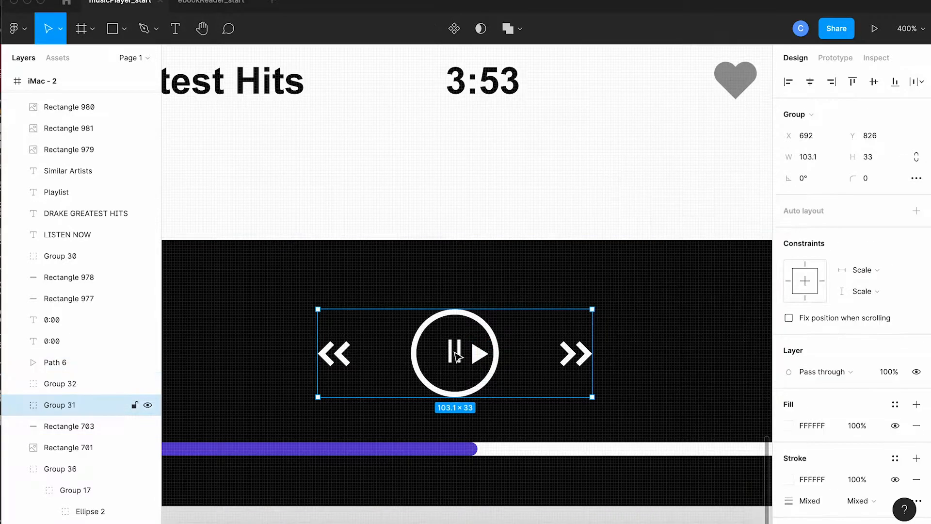
double_click(458, 357)
double_click(458, 357)
key(Delete)
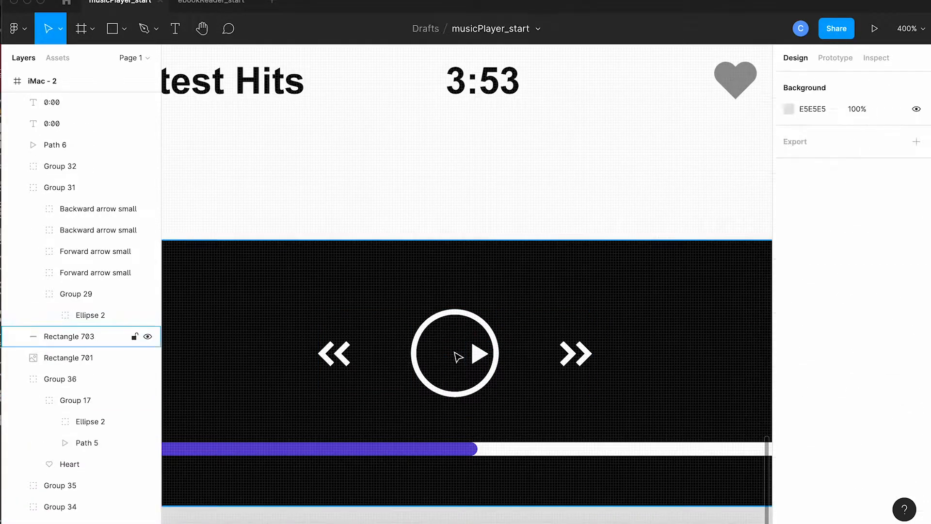
click(479, 356)
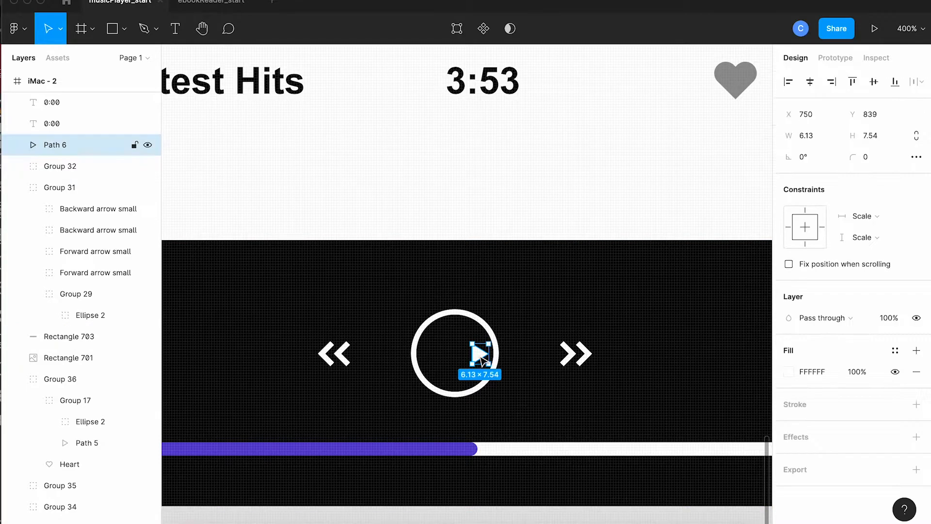
drag(481, 357, 459, 355)
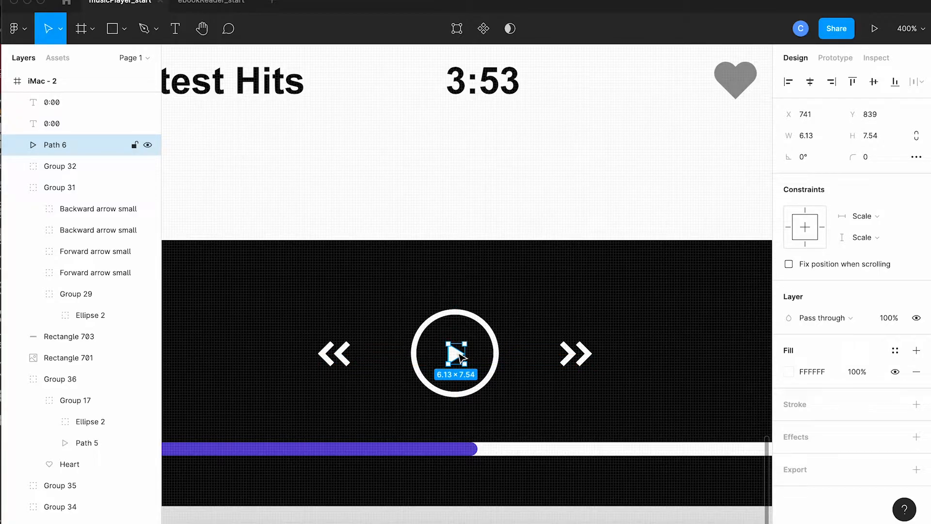
Move the play triangle's layer into Group 31 with the other playback controls
click(476, 324)
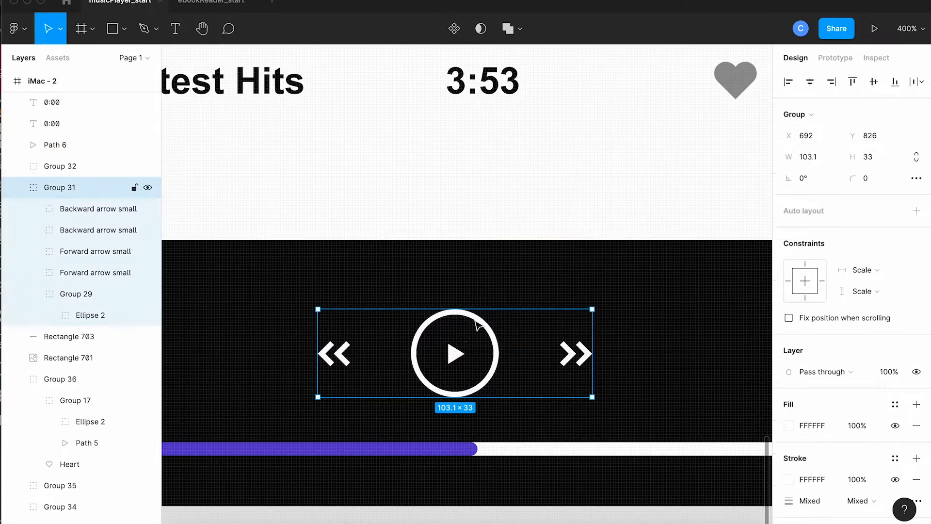
click(455, 357)
drag(60, 146, 65, 196)
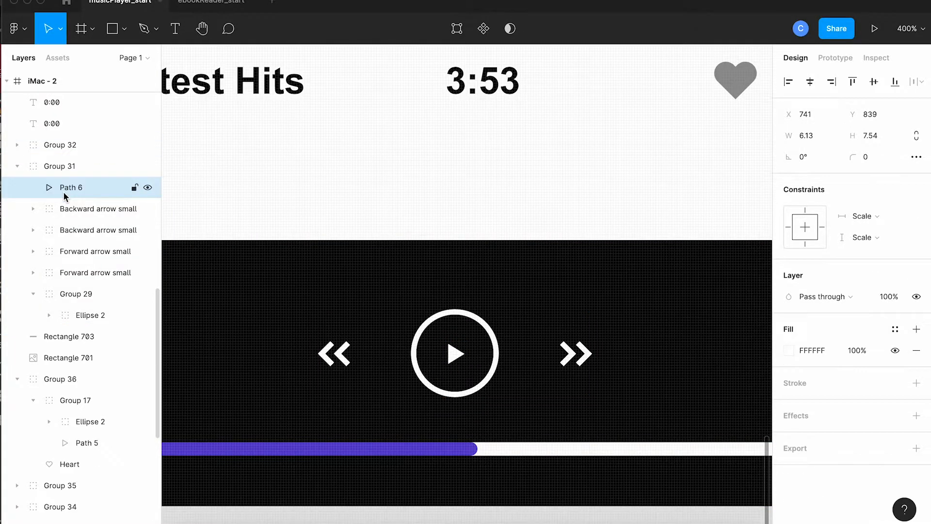
Shorten the purple progress bar in the iMac - 2 player to a width of 379
scroll(485, 340, down, 3)
scroll(485, 340, left, 3)
click(511, 388)
click(514, 391)
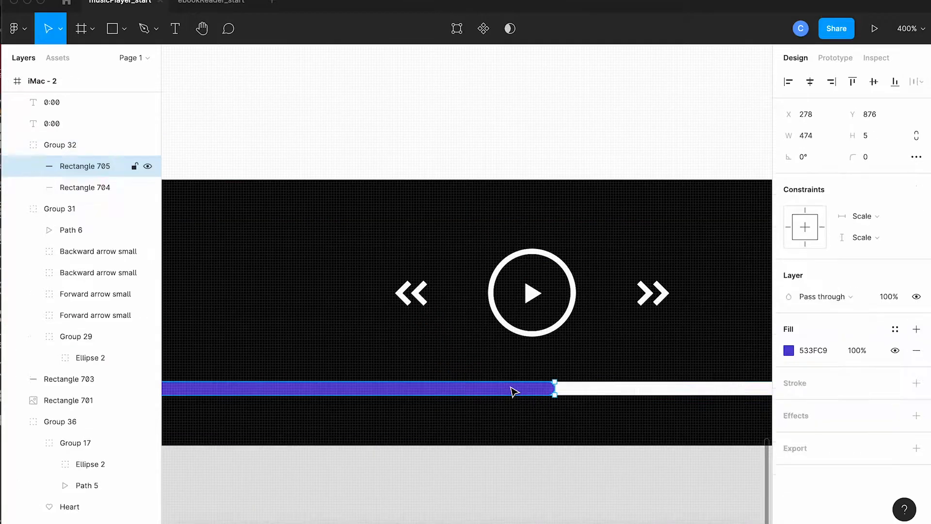
drag(555, 387, 302, 395)
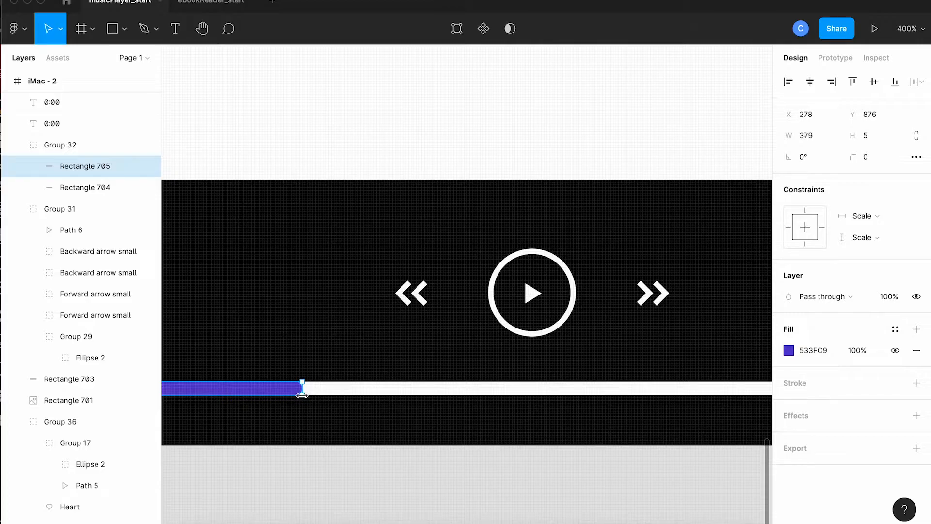
click(337, 514)
Duplicate the iMac - 1 and iMac - 2 frames together as a second row directly beneath them, at Y 627
key(super+minus)
key(super+minus)
key(super+minus)
key(super+minus)
scroll(337, 514, up, 2)
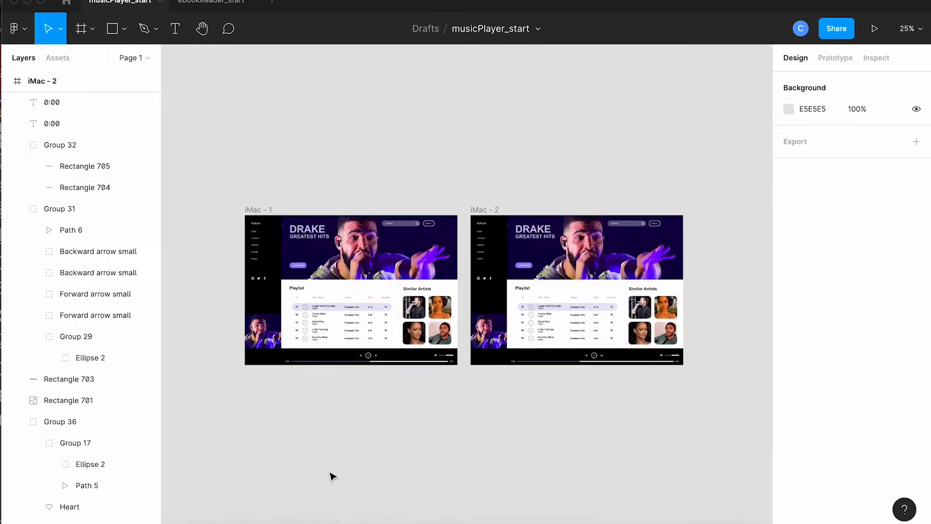
scroll(330, 472, down, 4)
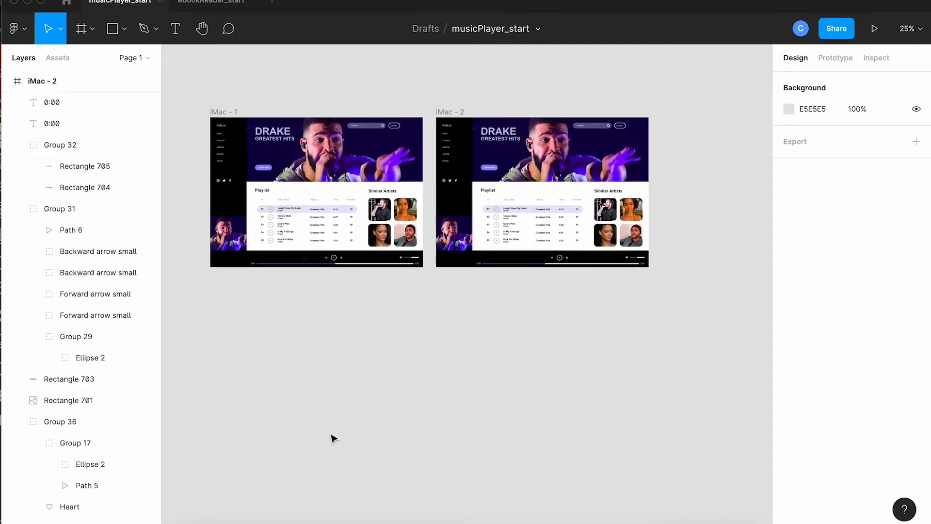
click(224, 115)
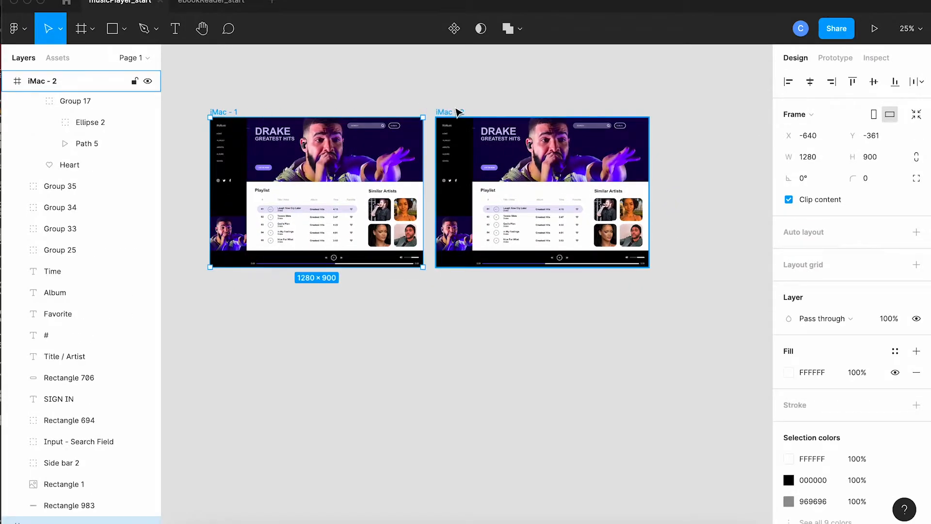
shift+click(457, 112)
drag(453, 122, 461, 277)
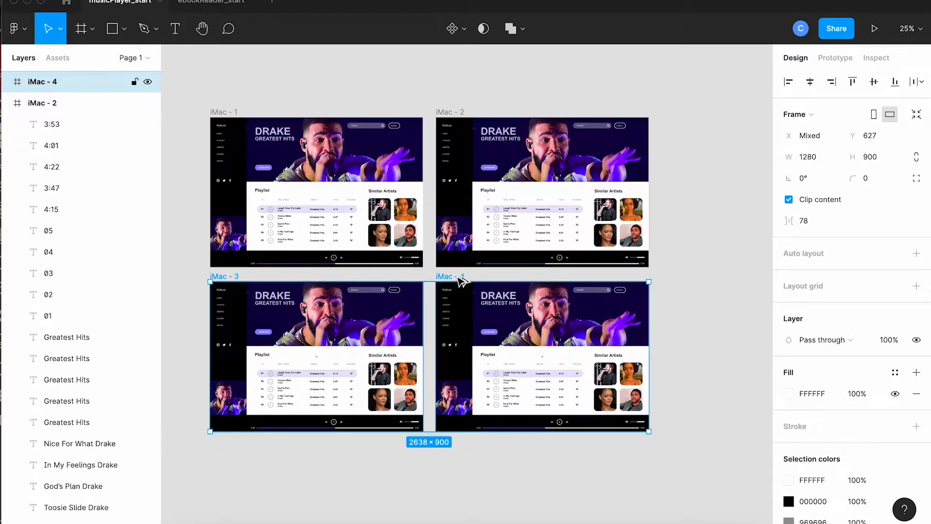
Recolour the favorite heart of the Laugh Now Cry Later row in iMac - 3 to red FF4343
key(shift+0)
super+click(662, 274)
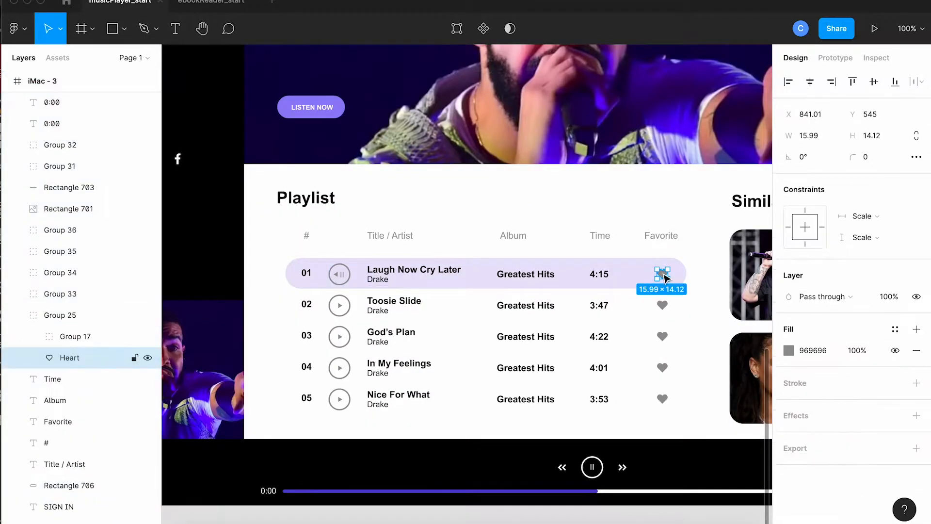
click(789, 350)
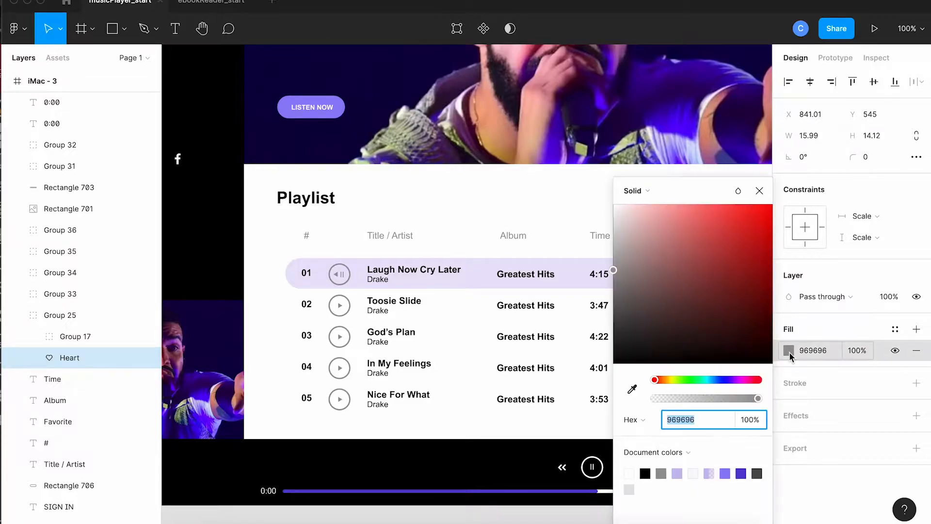
mouse_move(724, 214)
mouse_down()
mouse_move(717, 202)
mouse_move(732, 205)
mouse_up()
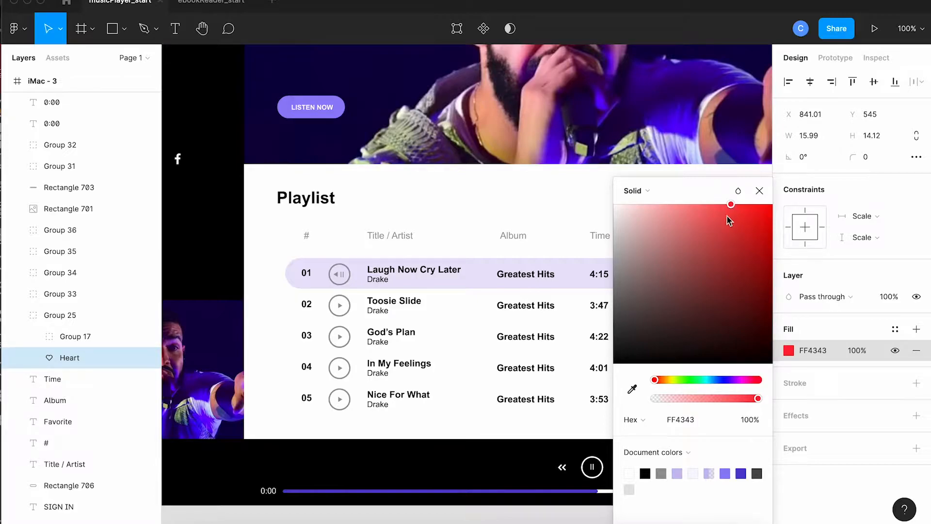
click(760, 192)
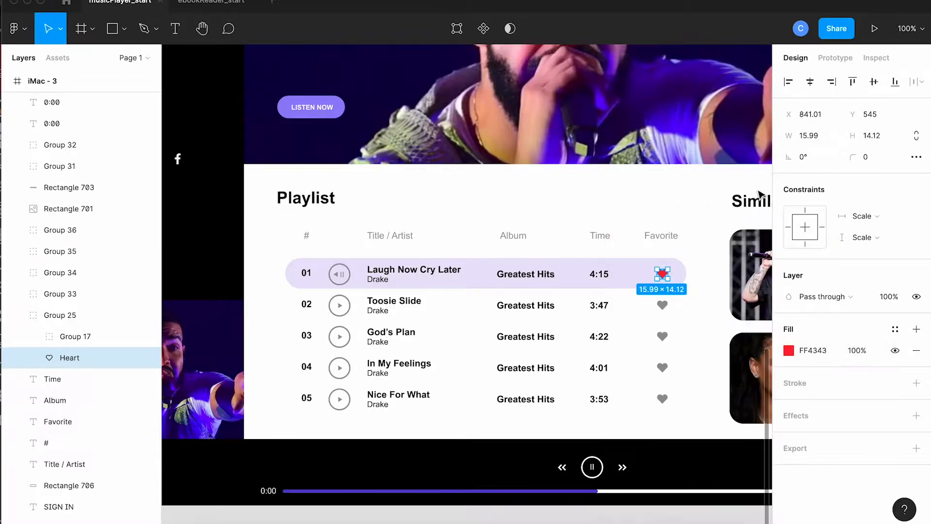
Apply the red FF4343 document colour to the Laugh Now Cry Later heart in the iMac - 4 frame
scroll(652, 321, right, 15)
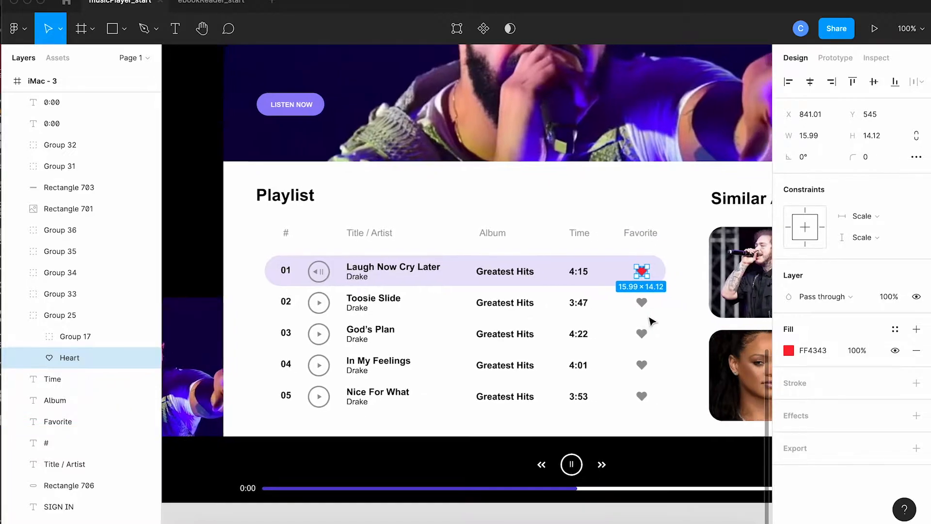
scroll(651, 321, right, 10)
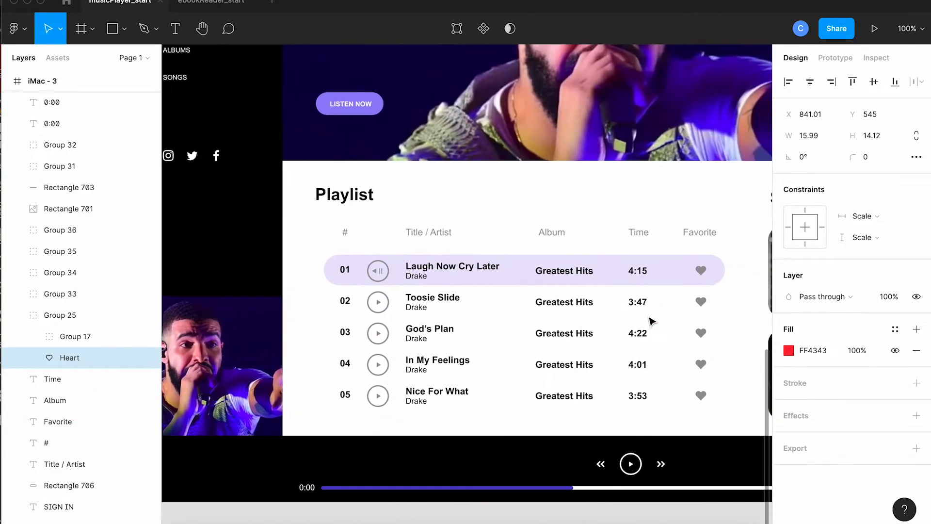
click(491, 286)
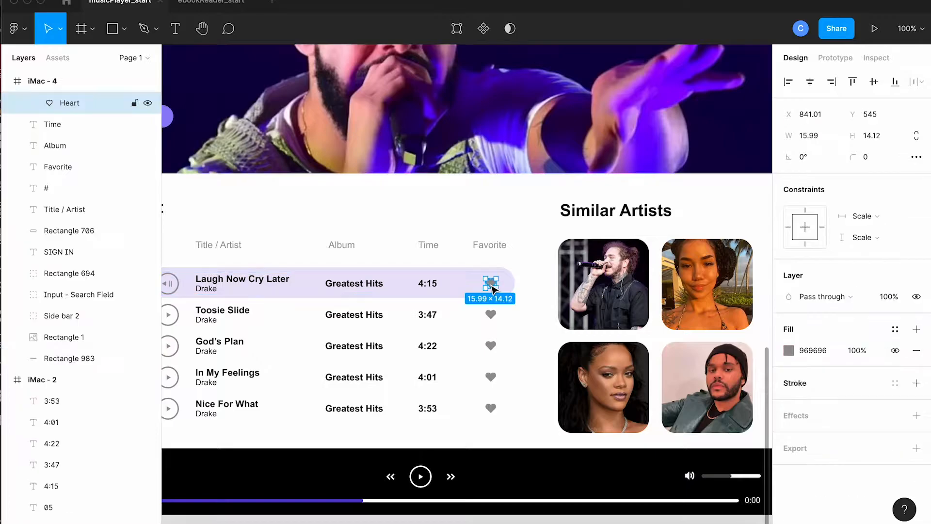
click(788, 350)
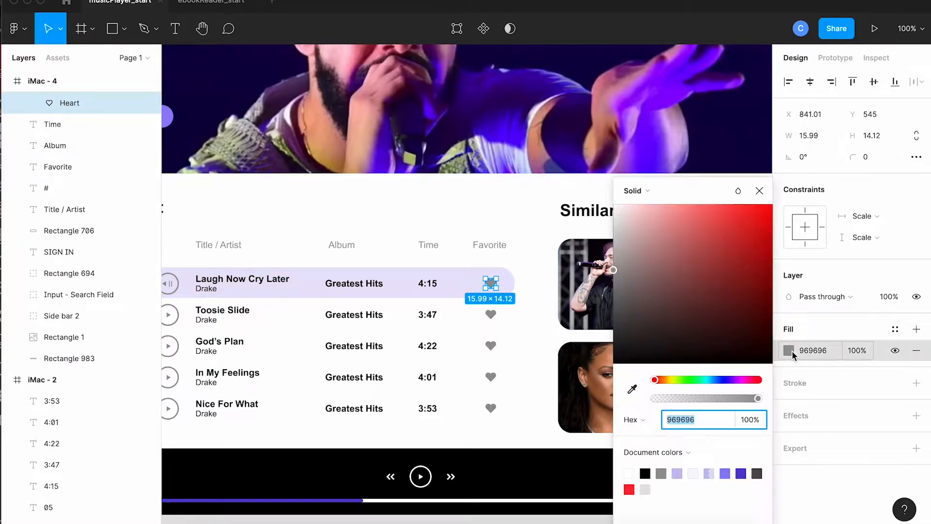
click(629, 489)
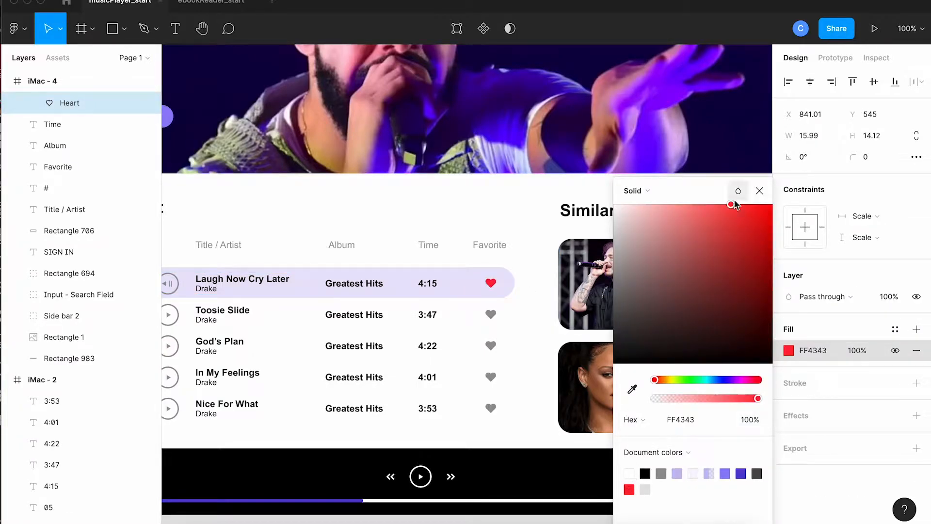
click(759, 190)
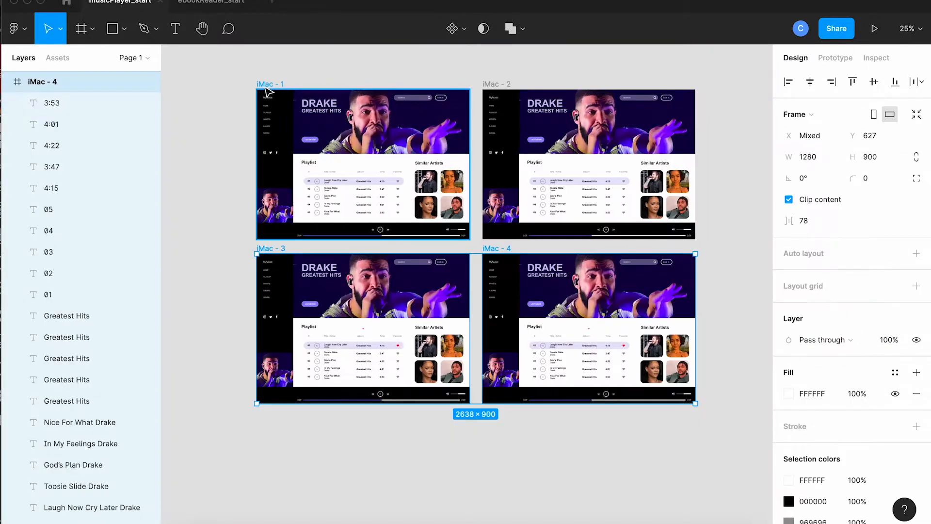
Duplicate the iMac - 1 and iMac - 2 frames together as a third row beneath iMac - 3 and iMac - 4, at Y 1615
click(268, 86)
shift+click(499, 85)
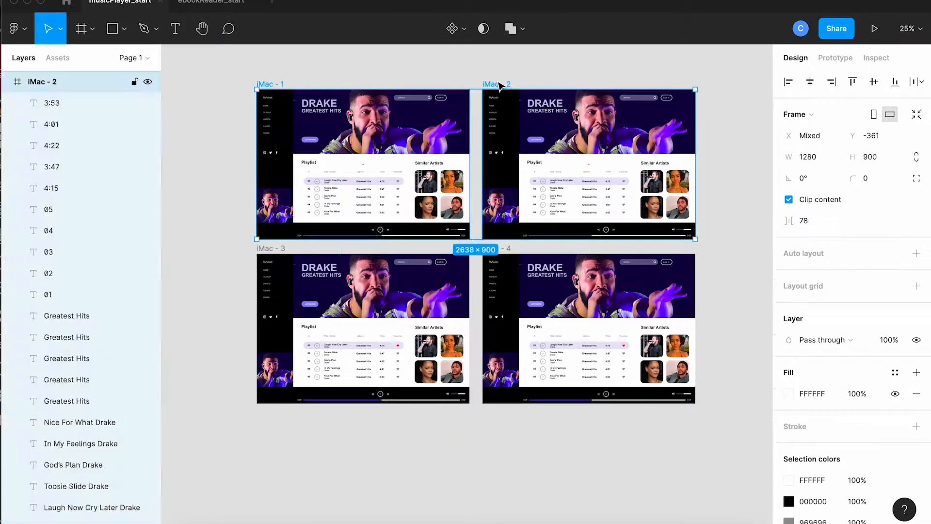
drag(500, 85, 542, 416)
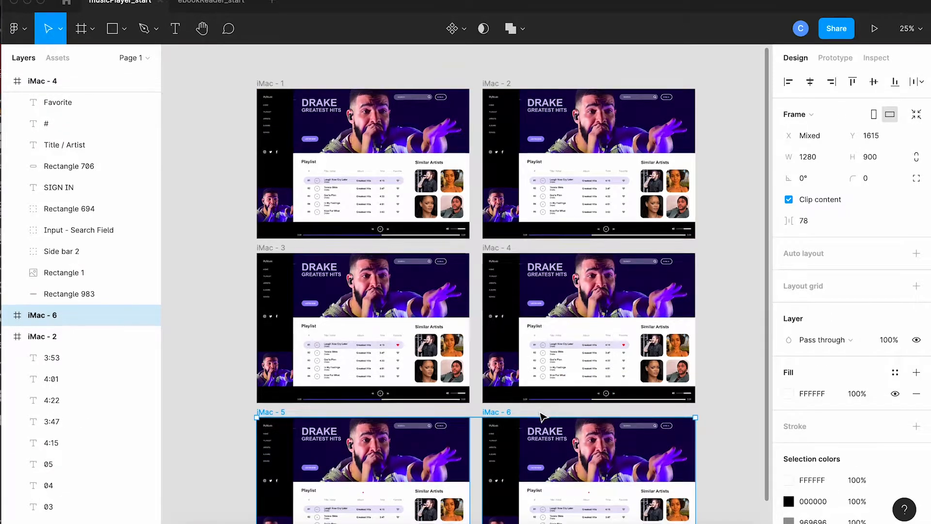
scroll(542, 416, down, 5)
scroll(540, 416, left, 3)
click(542, 417)
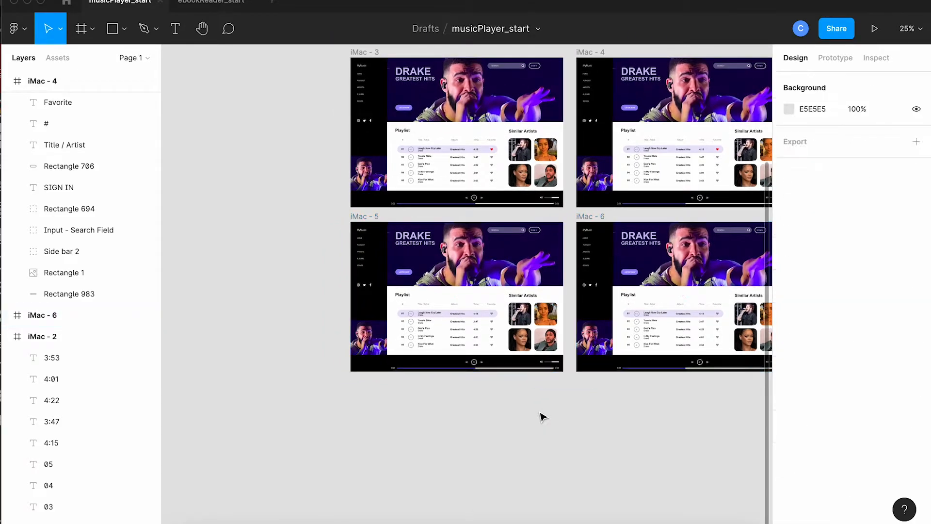
Move the lavender highlight bars in iMac - 5 and iMac - 6 together down to the Nice For What row, at Y 718
key(super+equal)
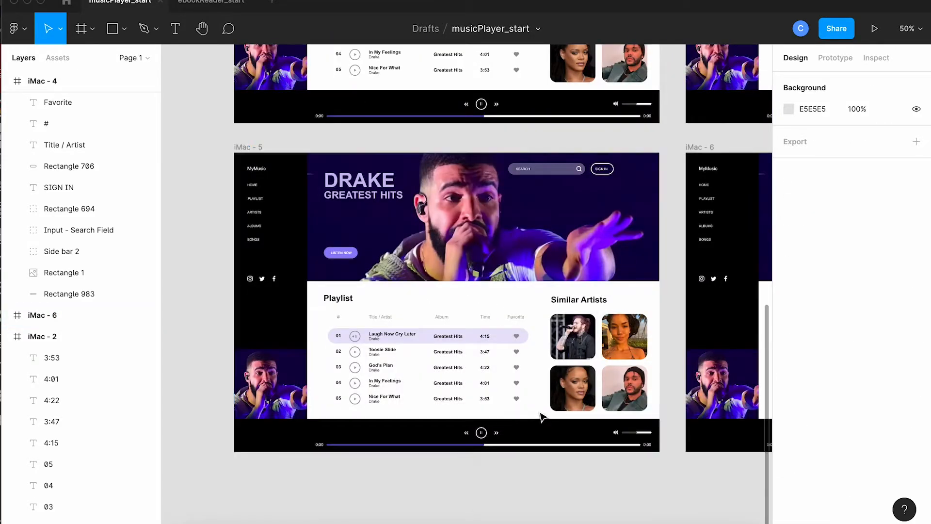
scroll(544, 416, right, 3)
click(431, 335)
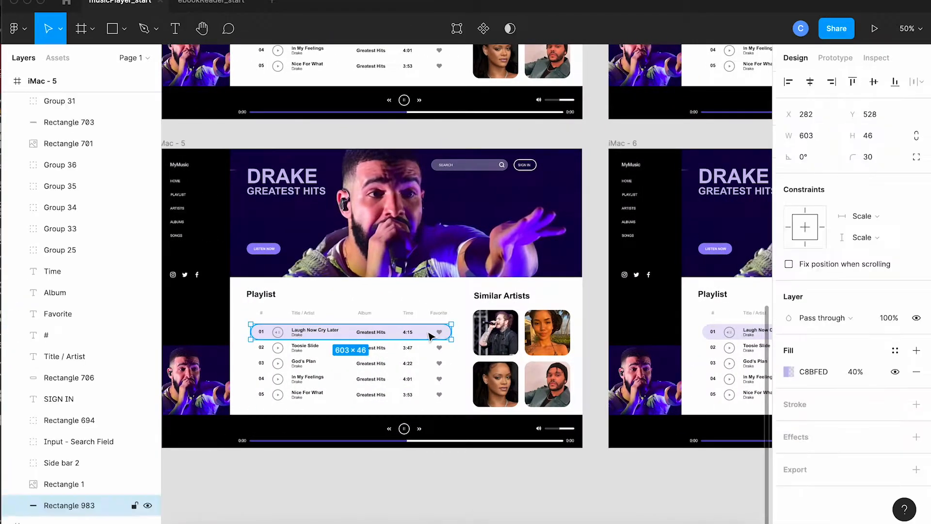
scroll(431, 335, right, 3)
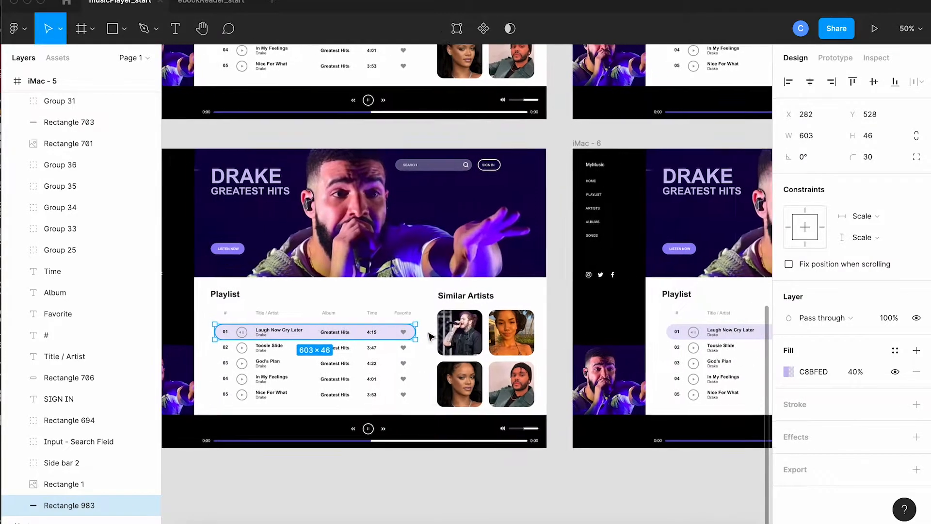
shift+click(742, 332)
drag(742, 332, 743, 393)
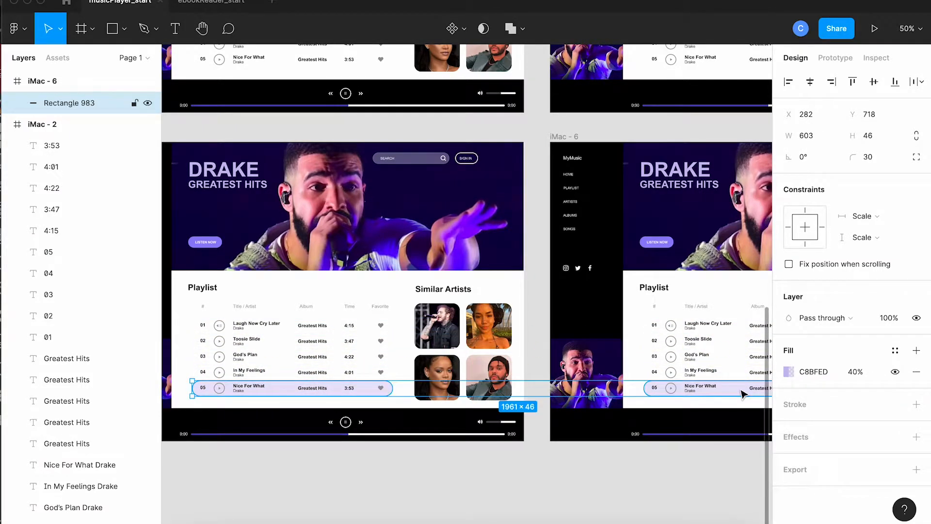
click(702, 488)
Duplicate the iMac - 5 and iMac - 6 frames together as a fourth row directly beneath them, at Y 2603
scroll(333, 224, left, 3)
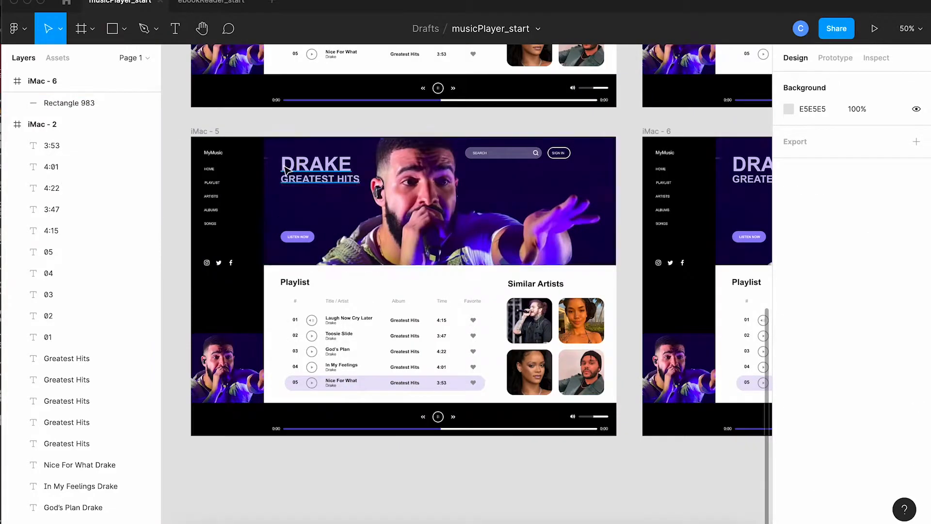
click(215, 133)
shift+click(663, 133)
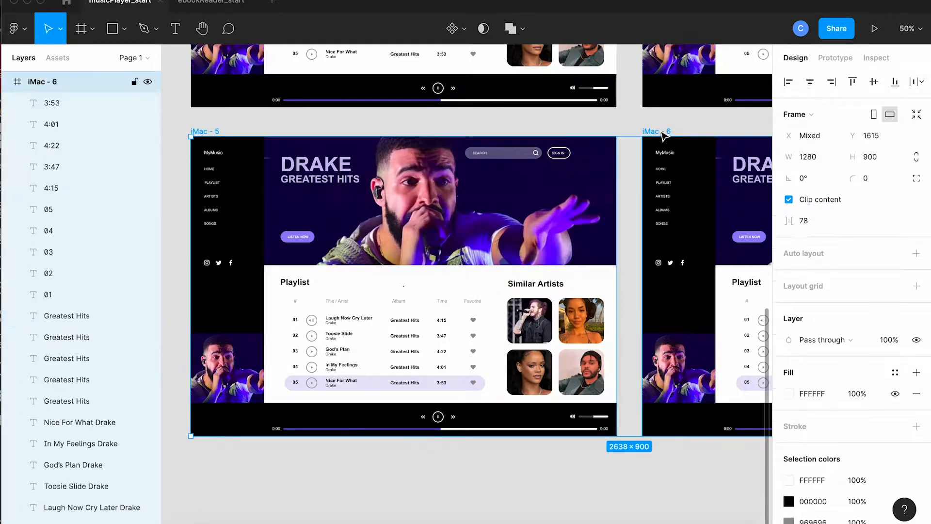
drag(666, 134, 684, 466)
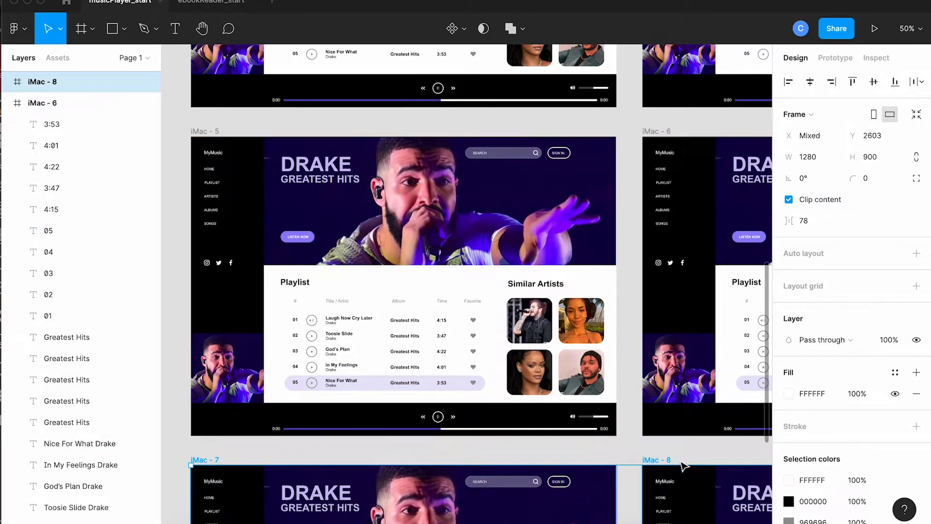
Recolour the favorite heart of the Laugh Now Cry Later row in iMac - 7 with the red document colour FF4343
scroll(684, 465, down, 10)
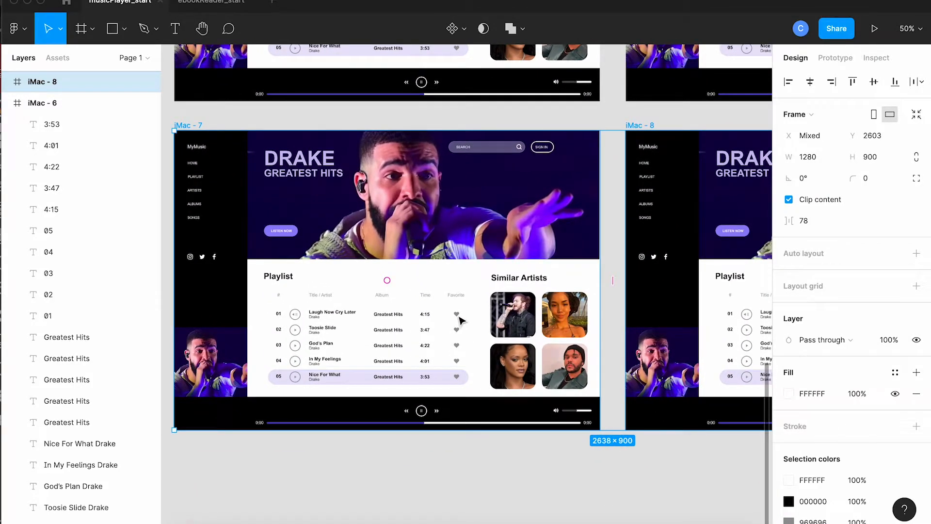
click(459, 320)
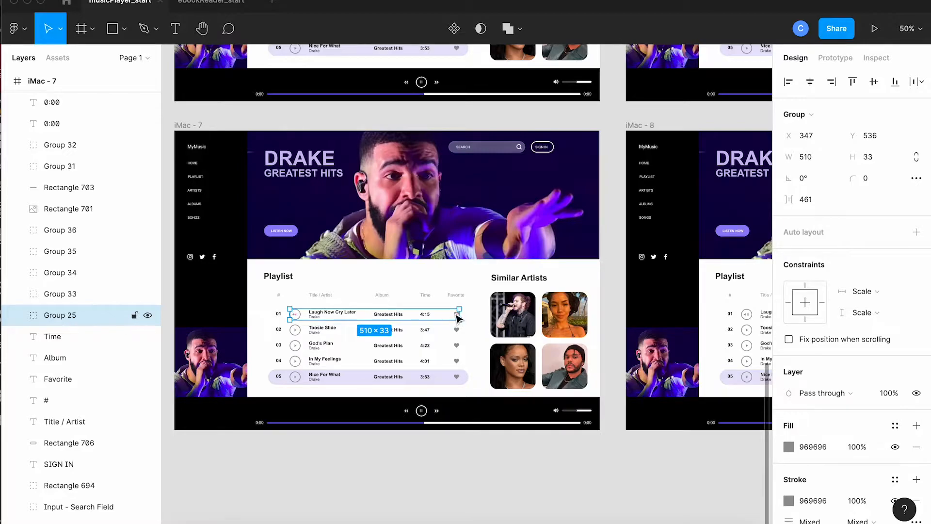
double_click(456, 316)
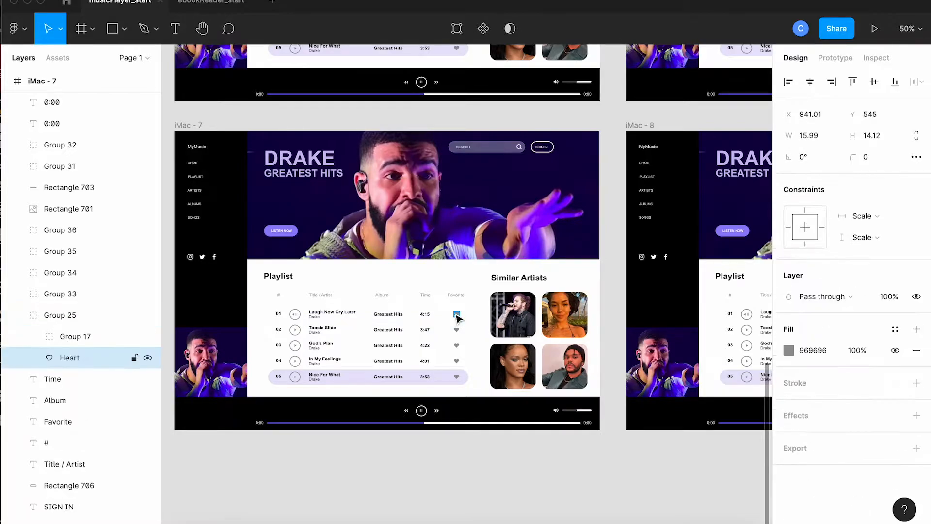
click(788, 351)
click(630, 489)
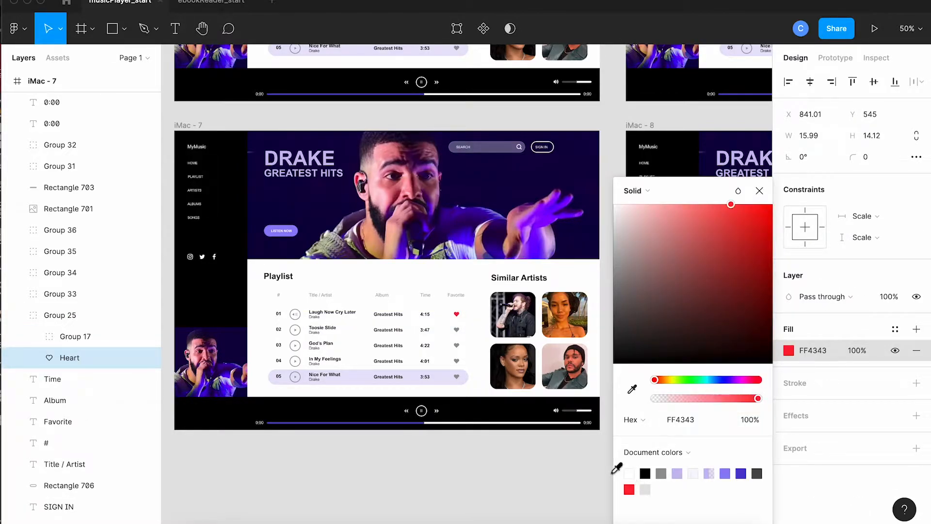
Apply the red FF4343 document colour to the Laugh Now Cry Later heart in the iMac - 8 frame
scroll(576, 482, right, 10)
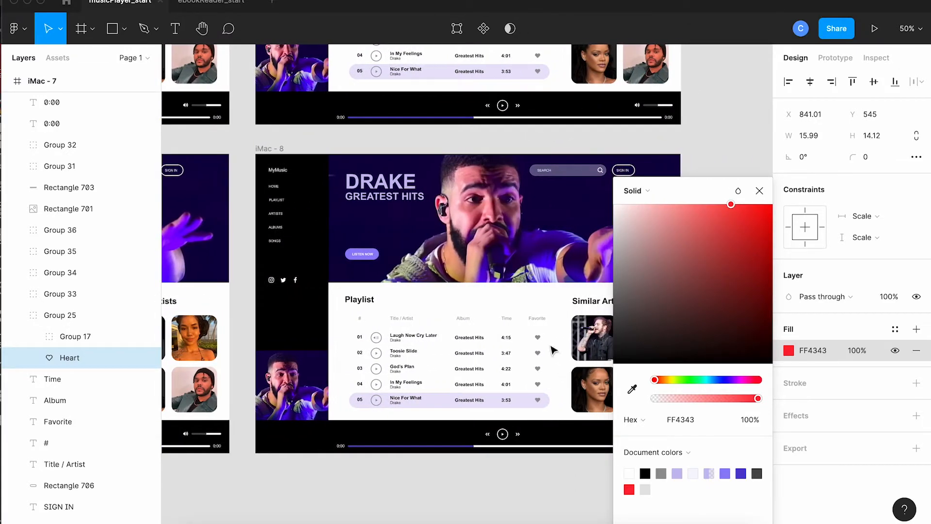
click(537, 337)
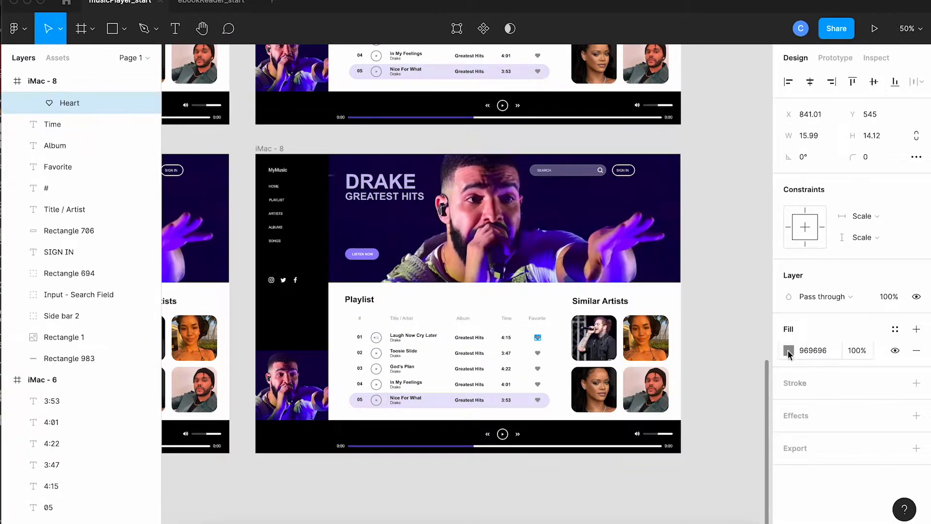
click(788, 350)
click(630, 488)
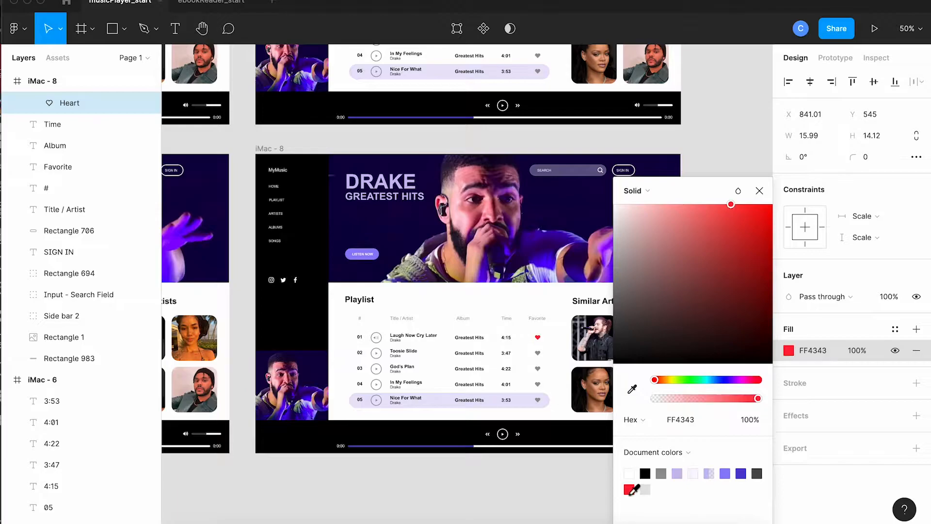
click(565, 517)
Add a prototype connection from the pause button in iMac - 1 to iMac - 2, navigating on click with an instant transition
scroll(565, 517, left, 10)
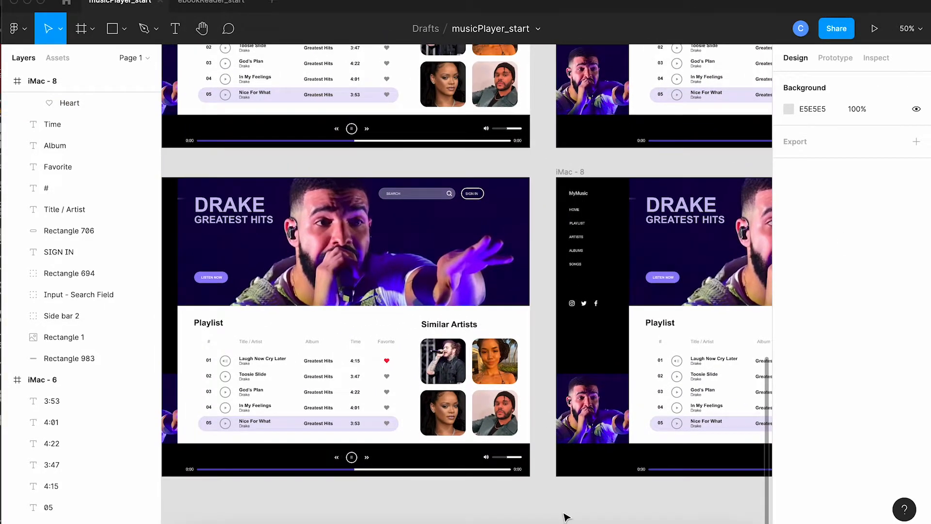
key(ctrl+minus)
scroll(553, 474, up, 5)
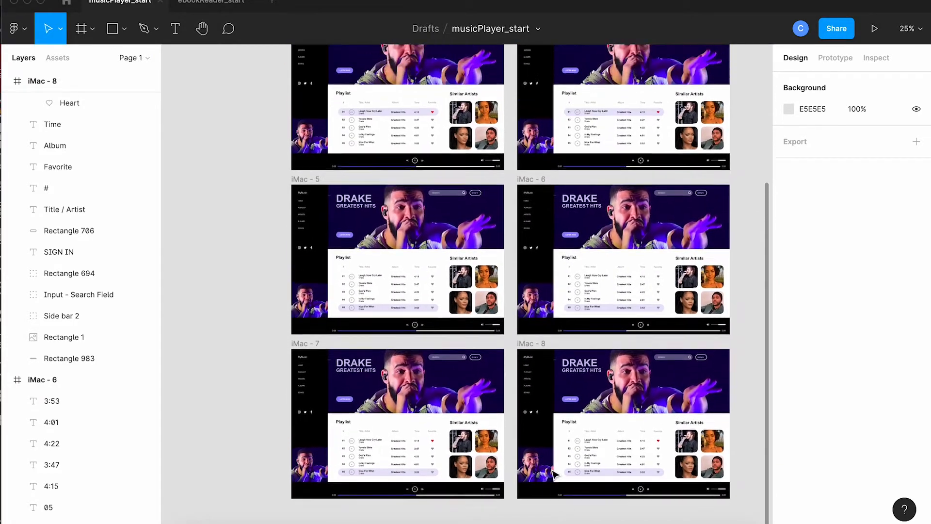
scroll(555, 473, up, 6)
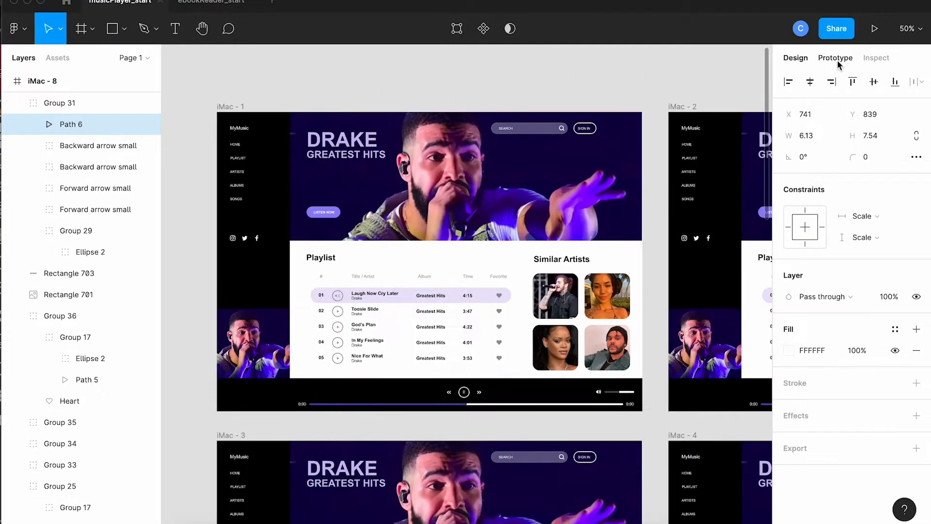
click(836, 59)
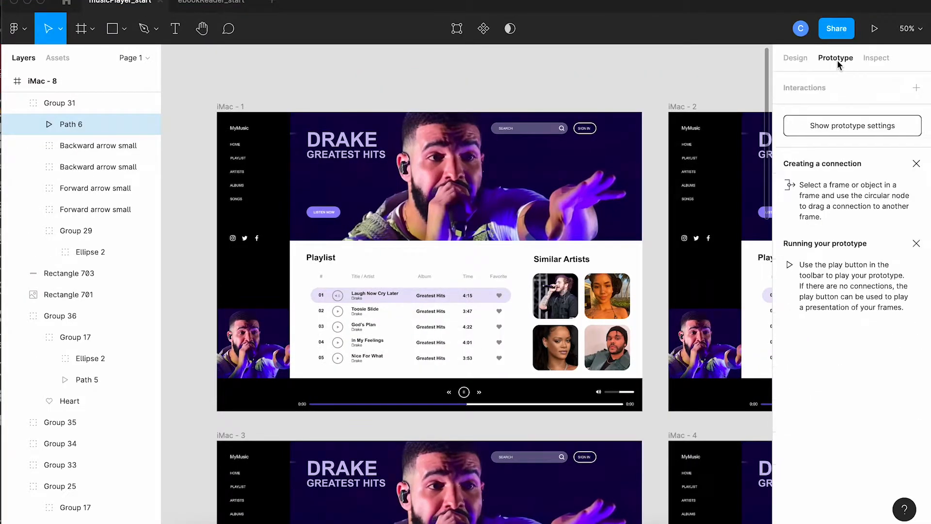
click(465, 393)
double_click(464, 393)
scroll(483, 400, right, 2)
scroll(485, 402, right, 2)
drag(400, 374, 604, 274)
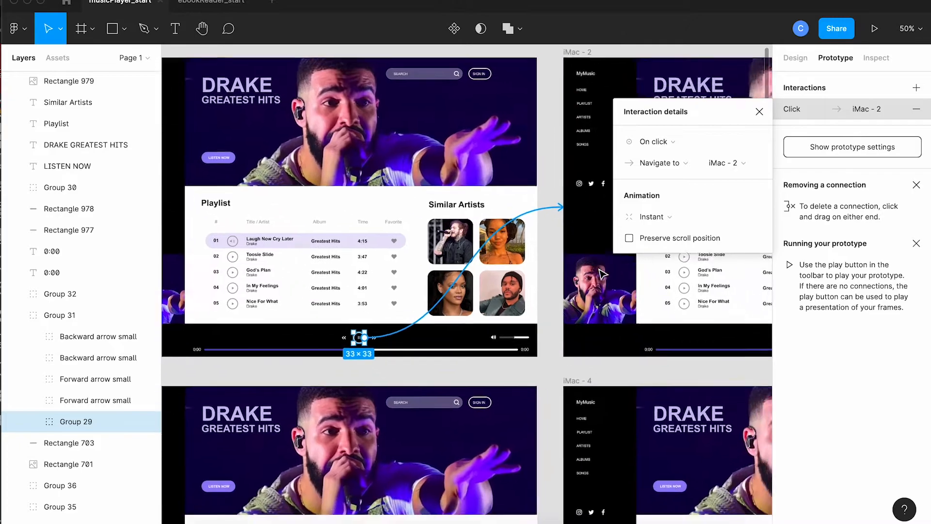
Connect the play icon in iMac - 2 back to iMac - 1 with an instant on-click navigation
scroll(603, 275, right, 5)
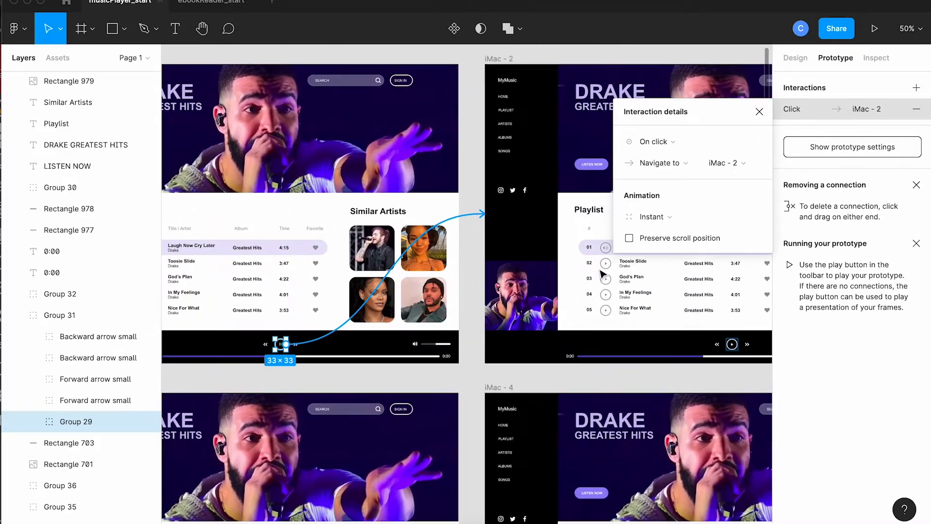
click(733, 345)
drag(734, 345, 460, 263)
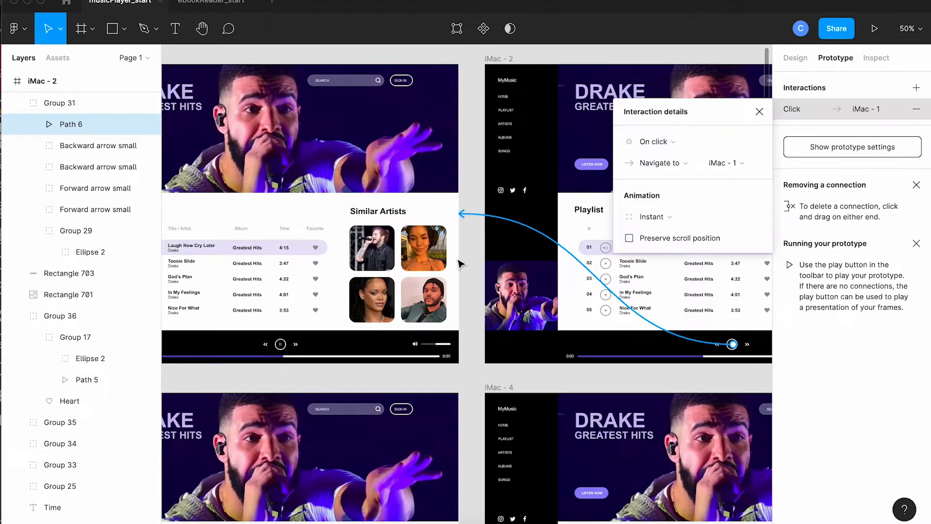
Connect the Laugh Now Cry Later heart in iMac - 1 to the iMac - 3 frame with an instant on-click navigation
scroll(459, 264, left, 8)
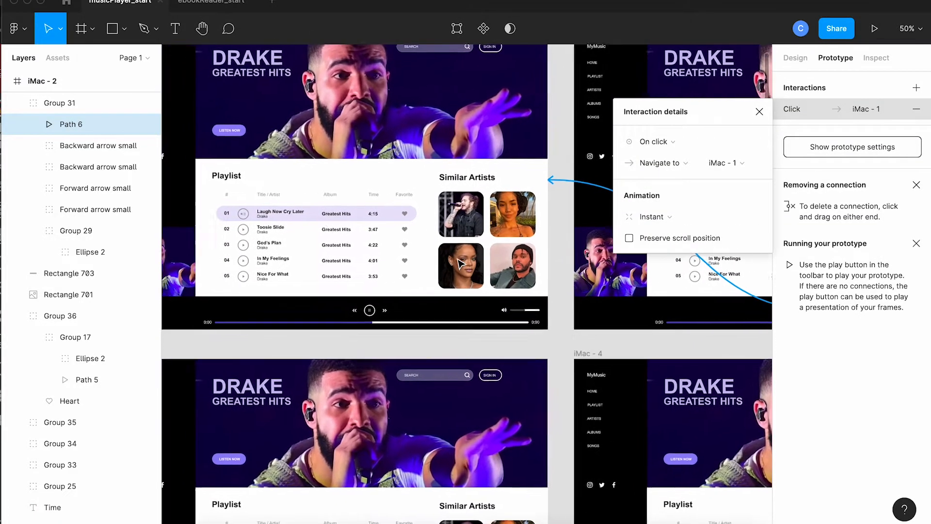
scroll(460, 263, left, 2)
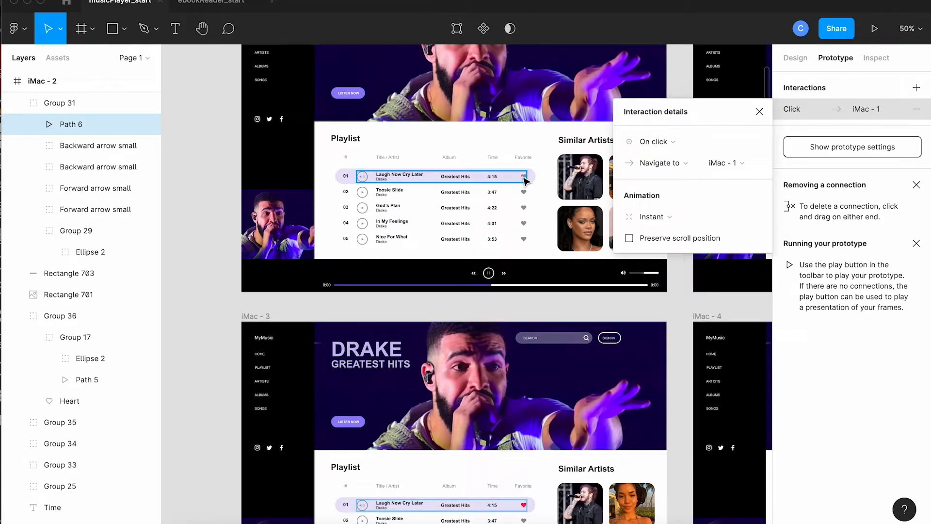
click(525, 180)
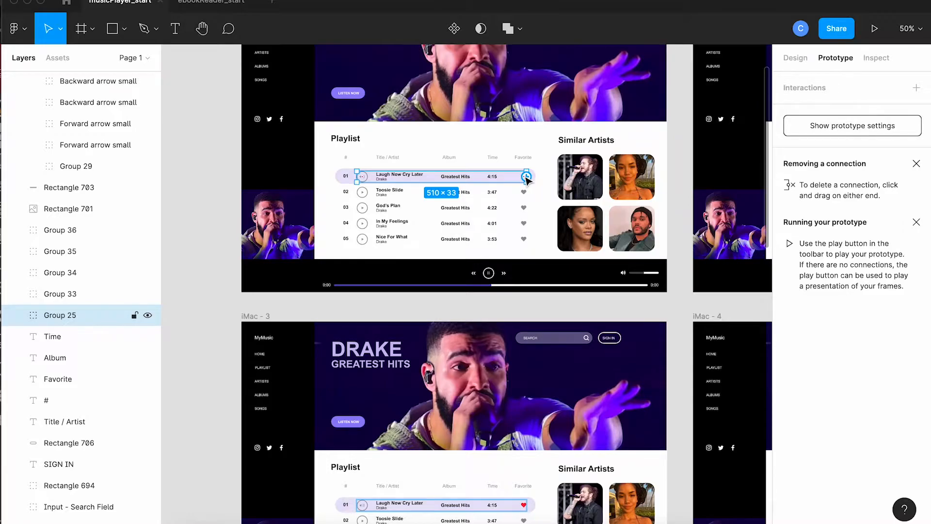
scroll(526, 180, up, 5)
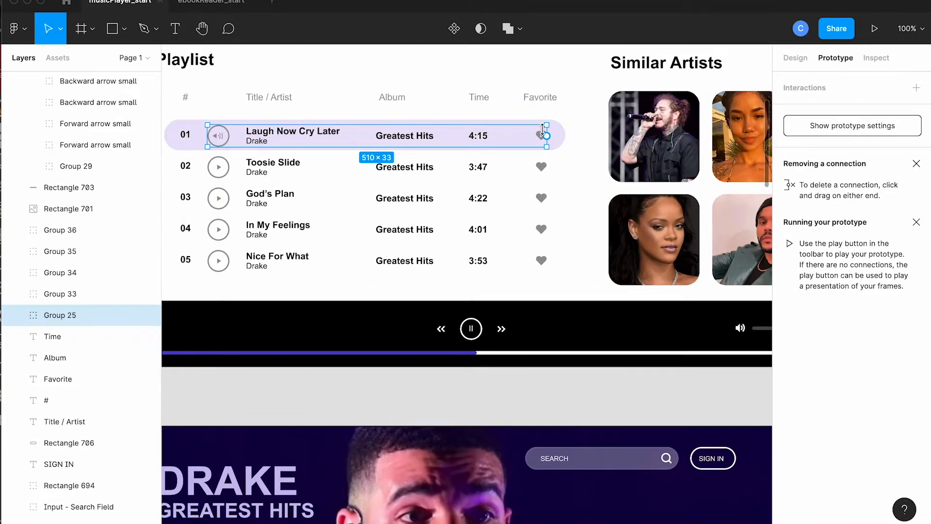
super+click(544, 135)
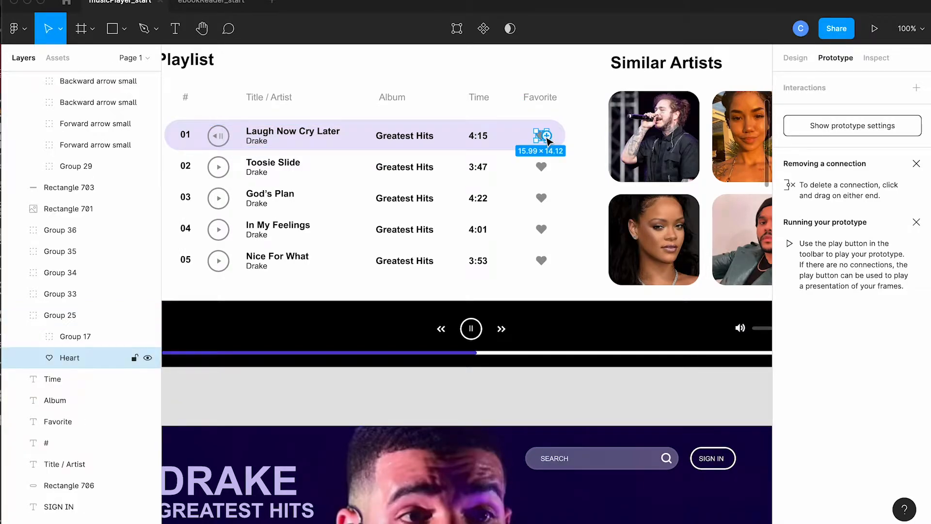
scroll(547, 140, down, 1)
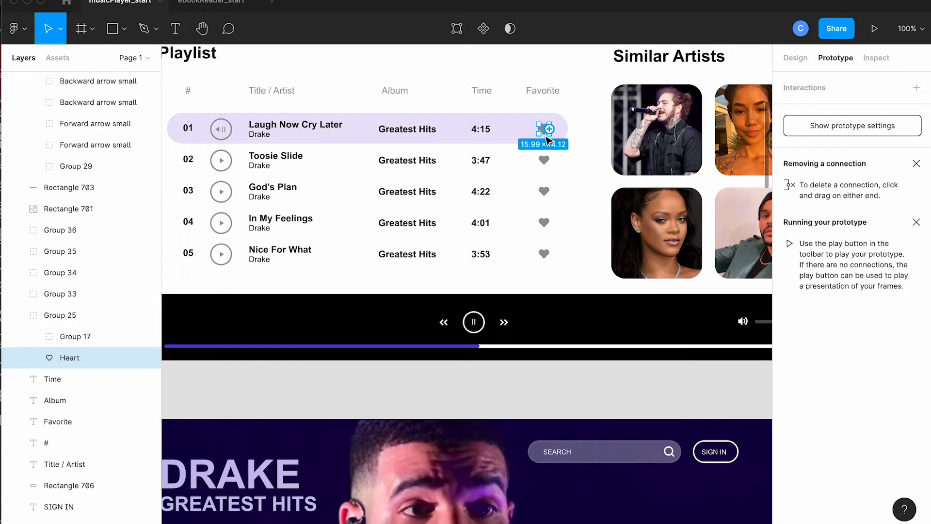
drag(550, 129, 548, 430)
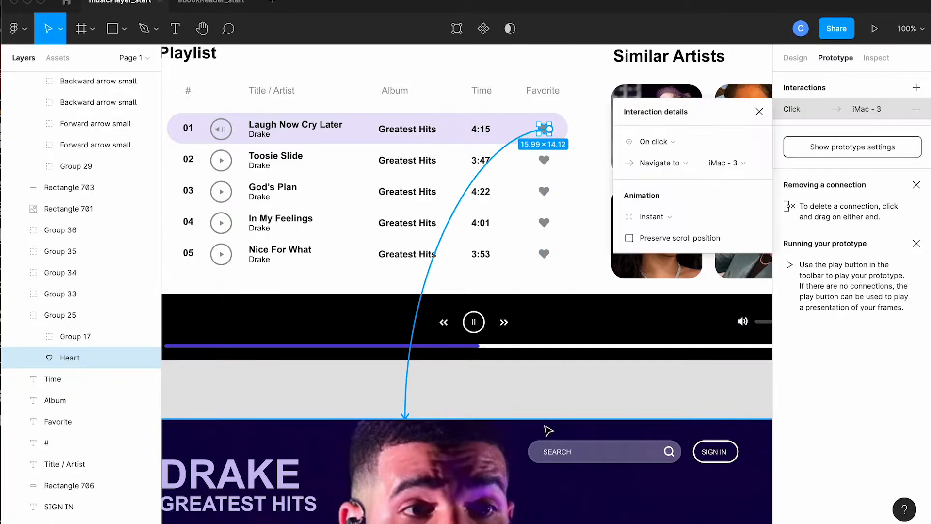
Run the prototype, test the play/pause toggle and the Laugh Now Cry Later favorite heart, and close the preview
scroll(548, 430, down, 5)
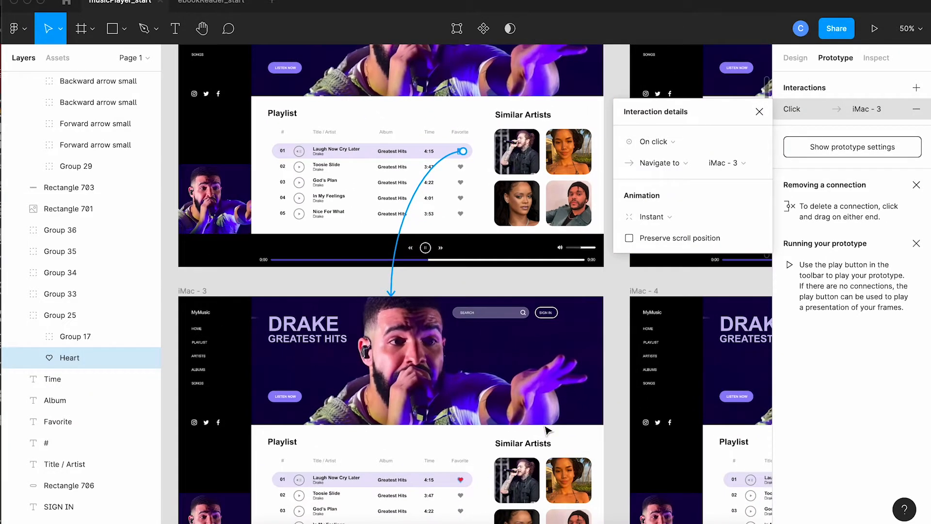
scroll(547, 430, up, 1)
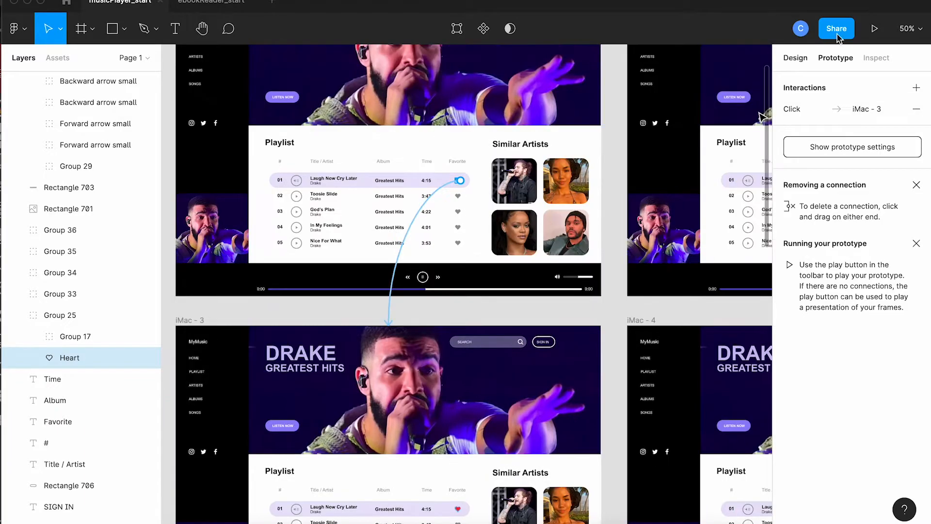
click(875, 30)
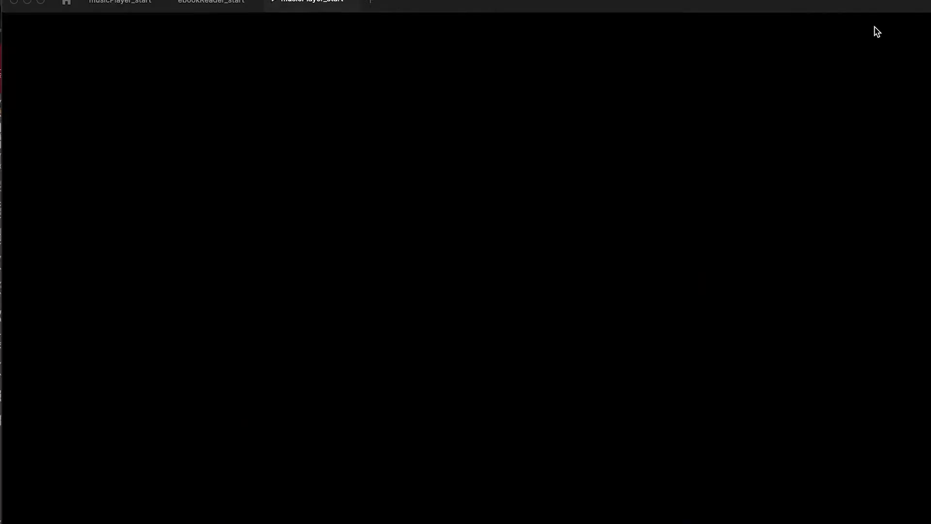
click(516, 469)
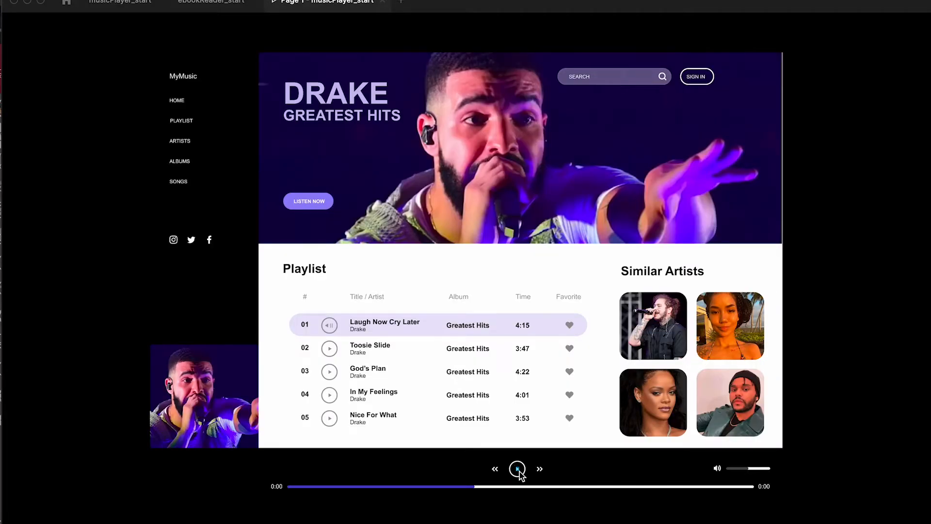
click(518, 470)
click(518, 469)
click(517, 470)
click(569, 325)
click(383, 2)
Connect the Laugh Now Cry Later heart in iMac - 2 to the iMac - 4 frame with an instant on-click navigation
scroll(488, 160, down, 1)
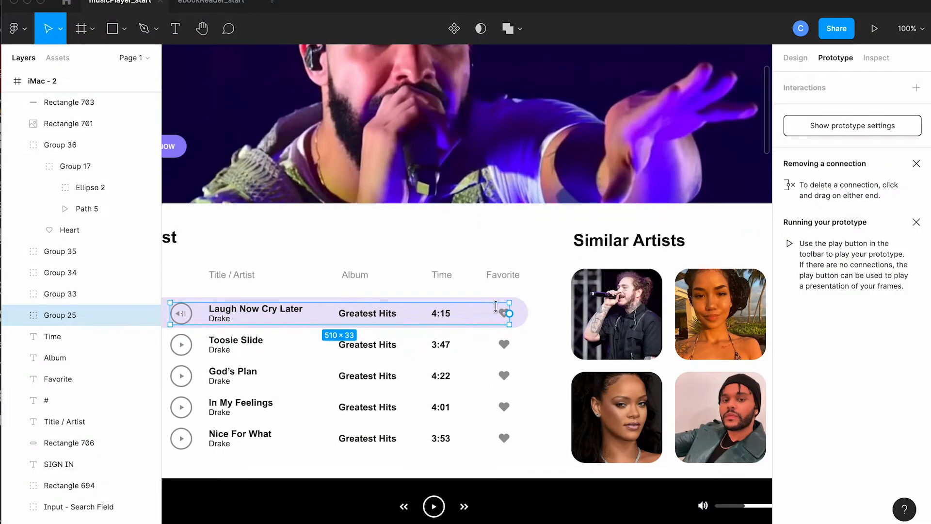
double_click(504, 314)
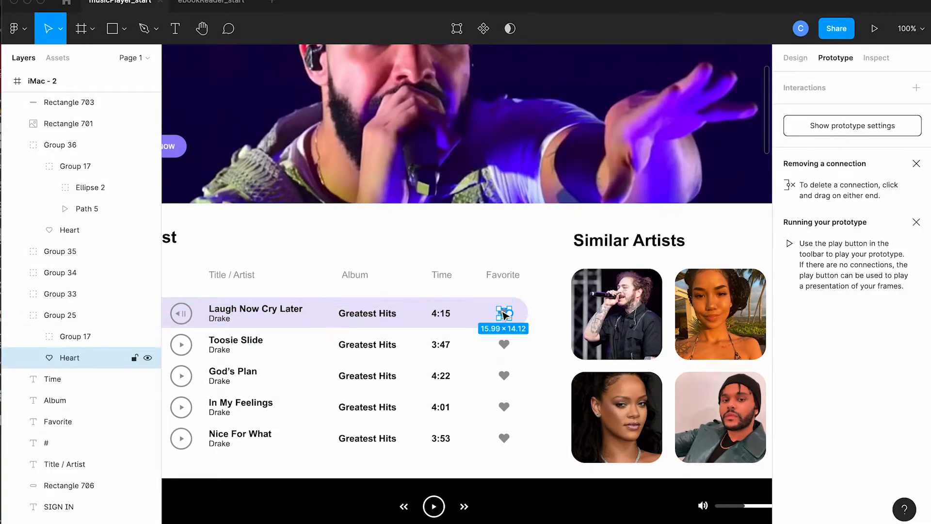
scroll(541, 302, down, 3)
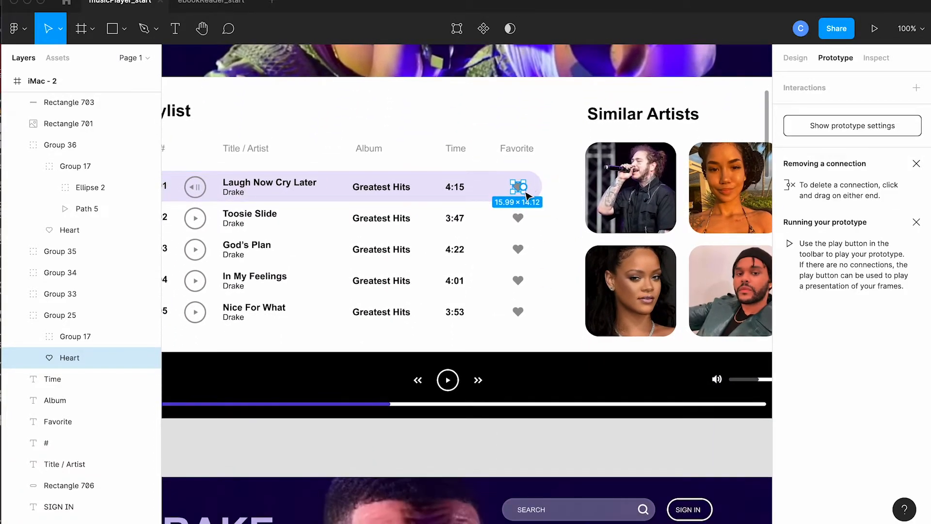
drag(524, 187, 498, 490)
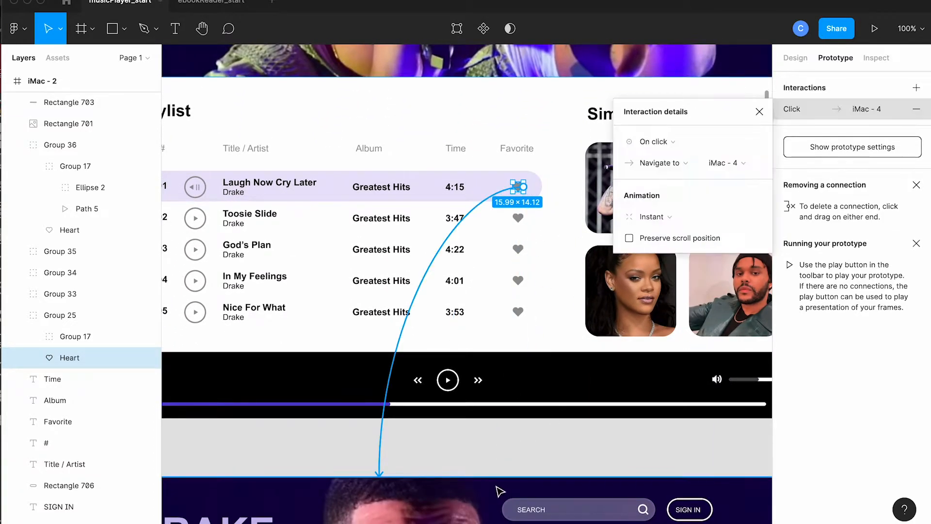
key(minus)
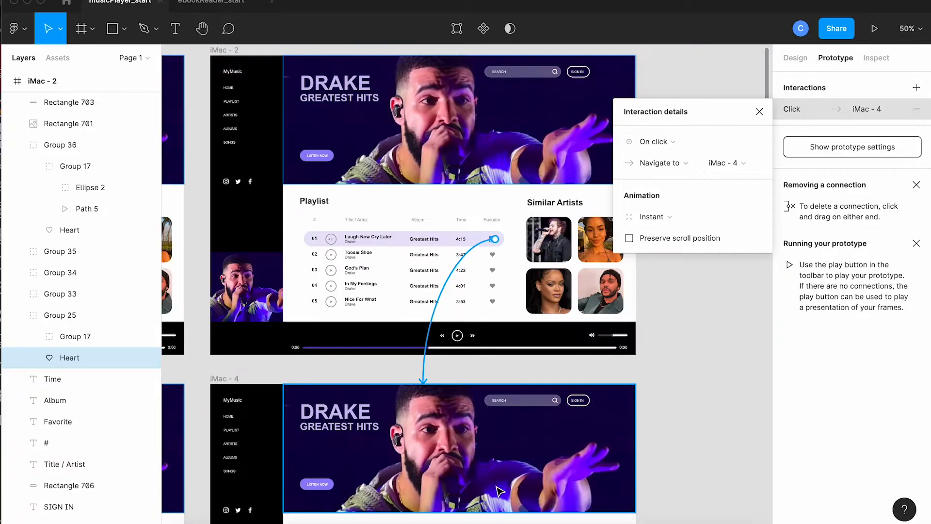
key(minus)
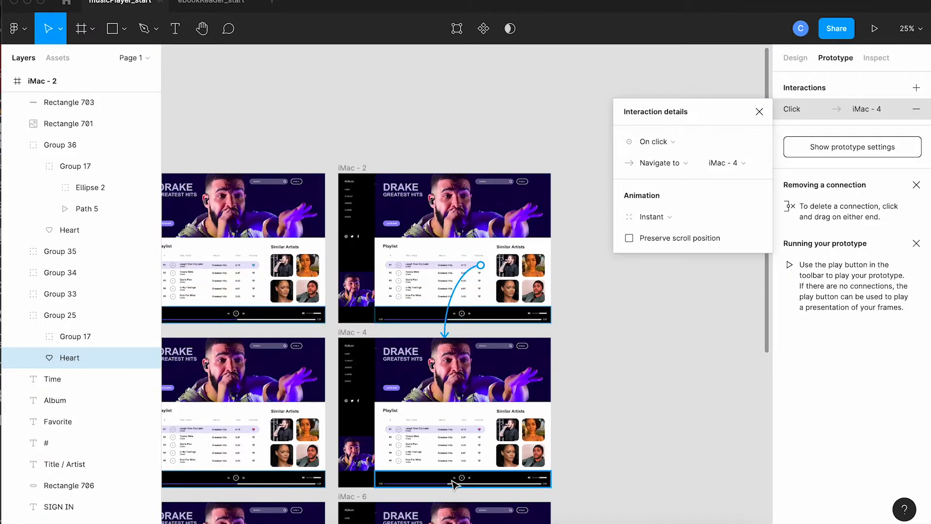
scroll(455, 484, left, 3)
click(759, 111)
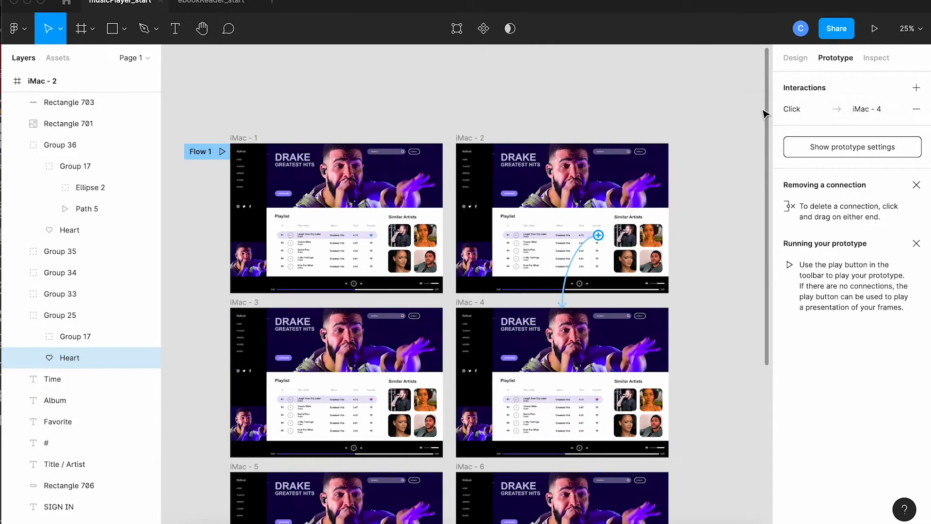
Run the prototype from Flow 1 and test the play/pause toggle before and after favoriting Laugh Now Cry Later
double_click(189, 152)
click(303, 243)
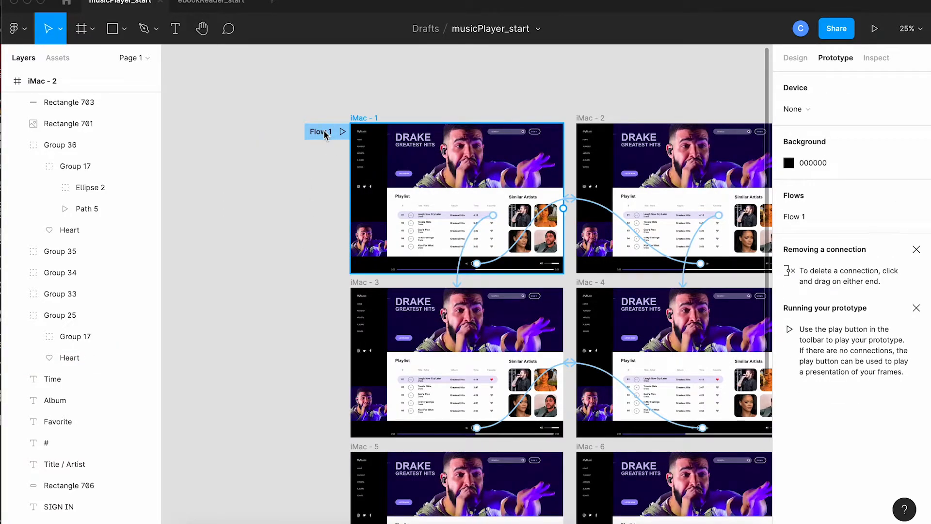
scroll(343, 171, right, 3)
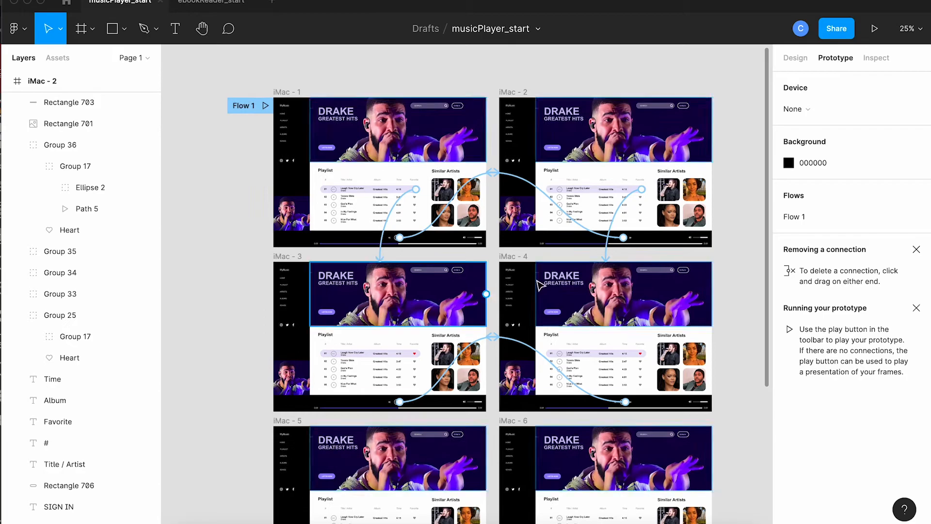
click(266, 108)
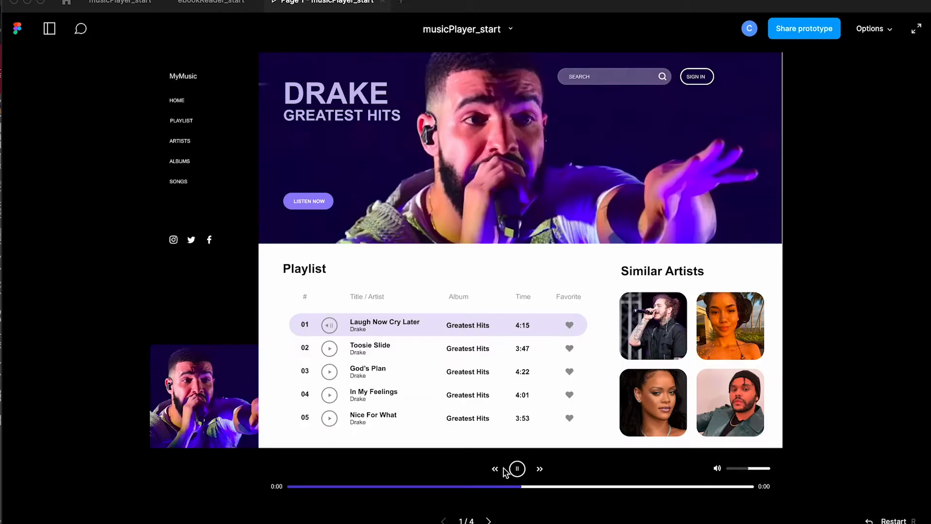
click(517, 469)
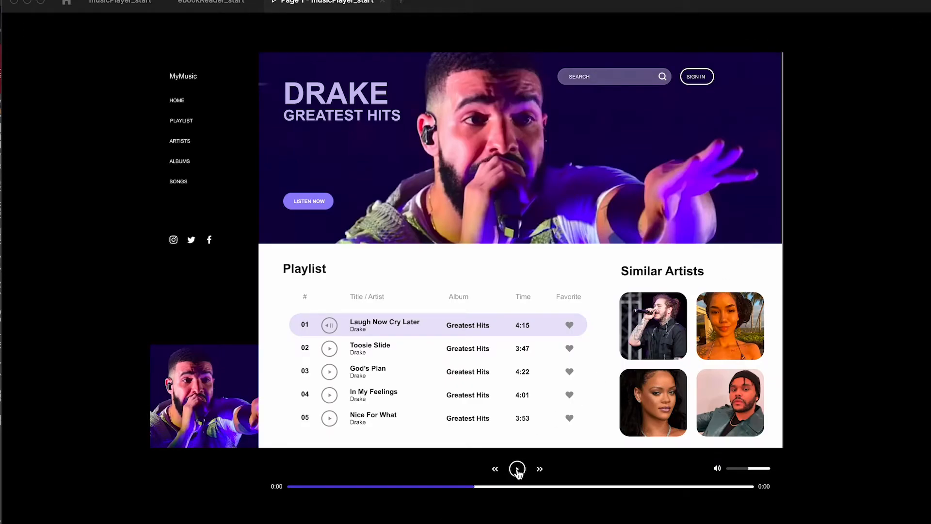
click(517, 469)
click(568, 325)
click(518, 470)
click(518, 469)
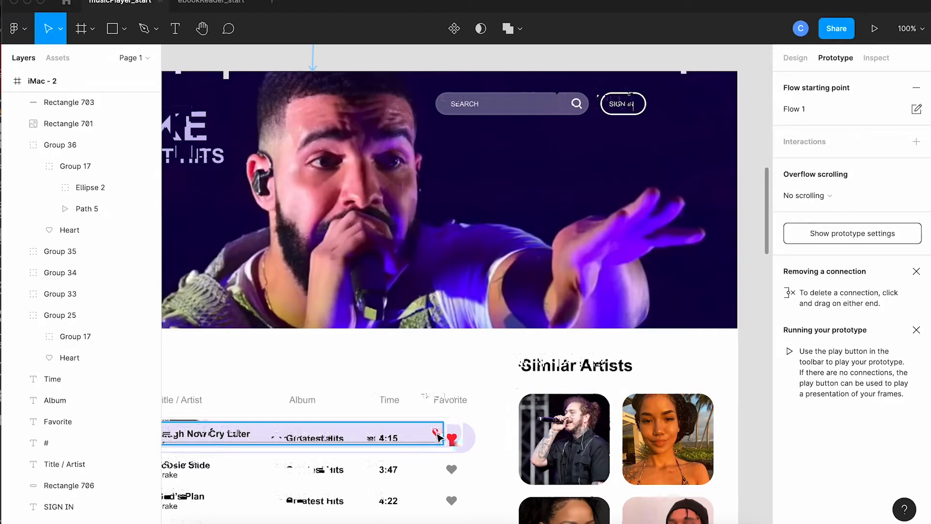
Connect the red Laugh Now Cry Later heart in iMac - 3 back to iMac - 1 with an instant on-click navigation
click(437, 433)
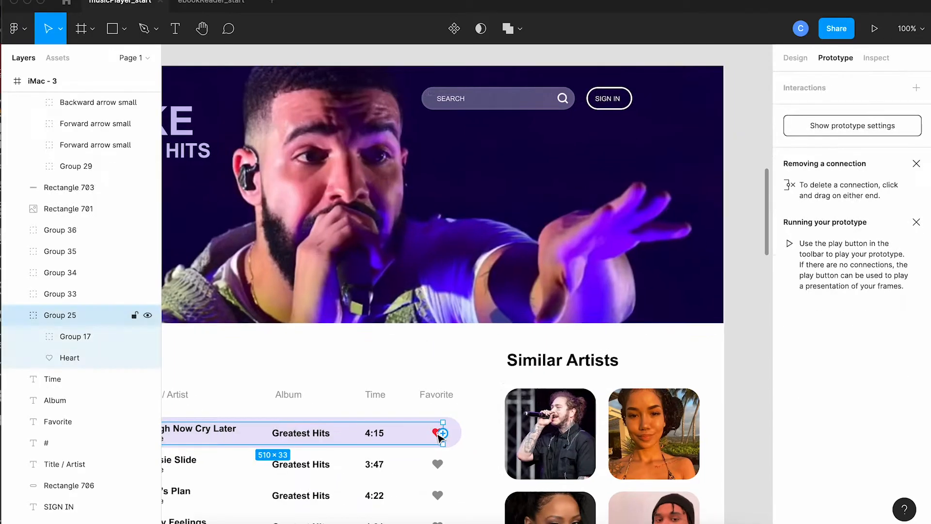
double_click(442, 433)
drag(443, 436, 493, 172)
scroll(493, 173, down, 5)
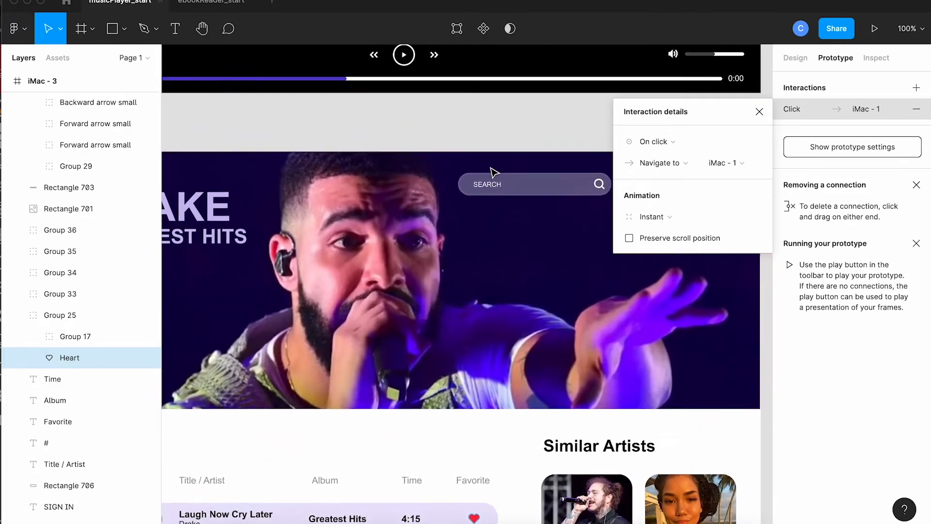
Connect the red Laugh Now Cry Later heart in iMac - 4 back to iMac - 2 with an instant on-click navigation
click(477, 518)
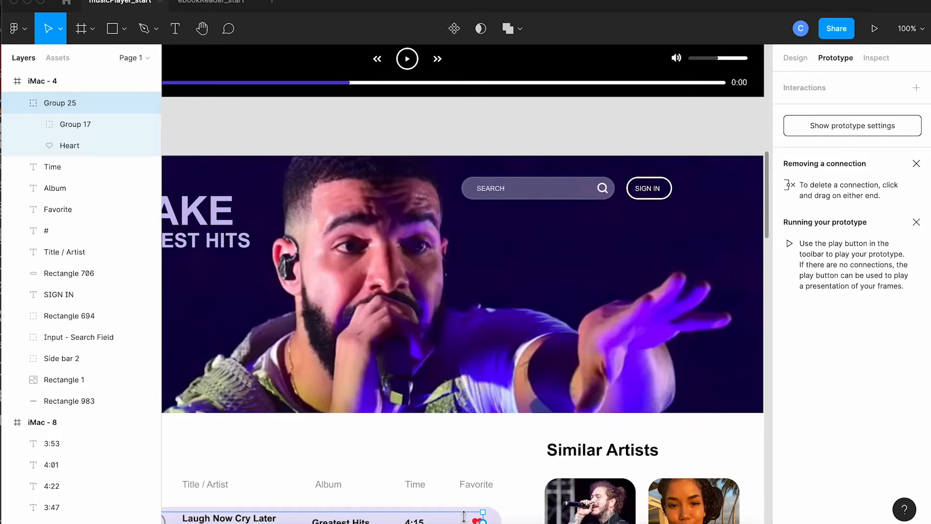
double_click(479, 518)
drag(483, 518, 555, 100)
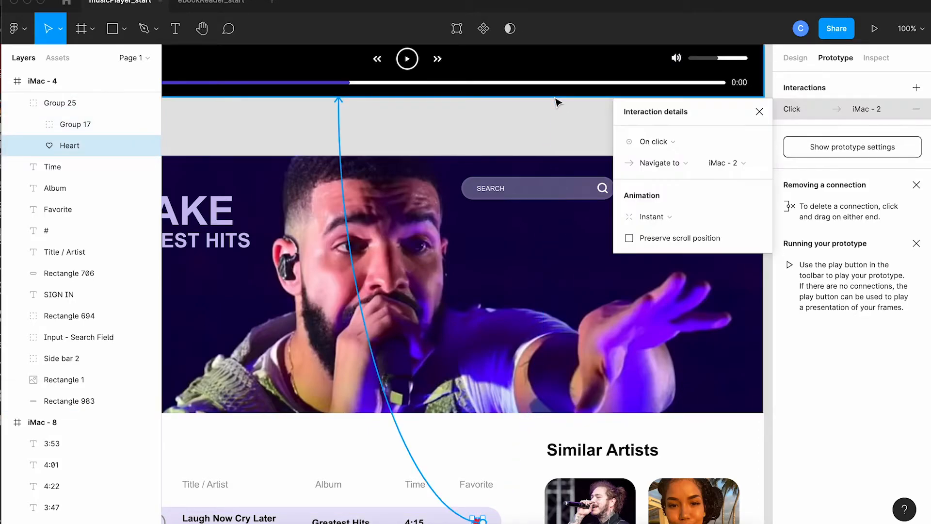
key(minus)
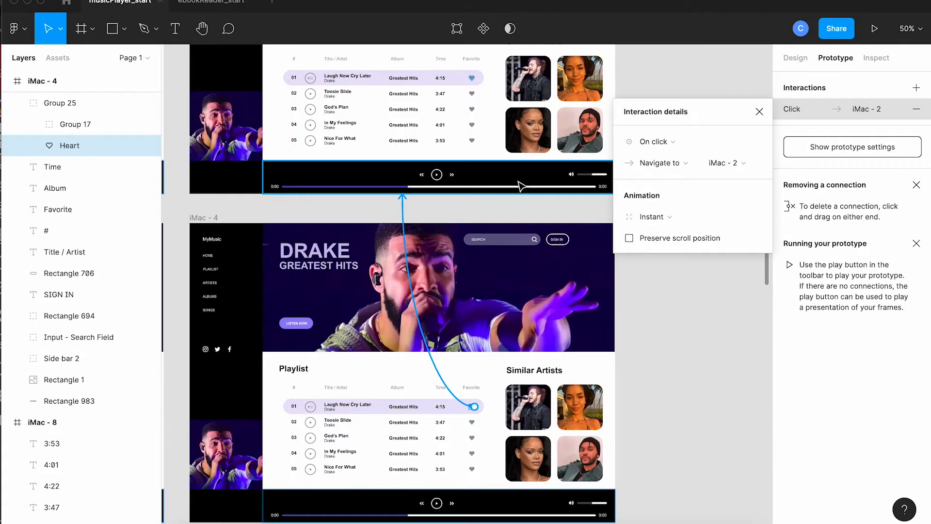
key(minus)
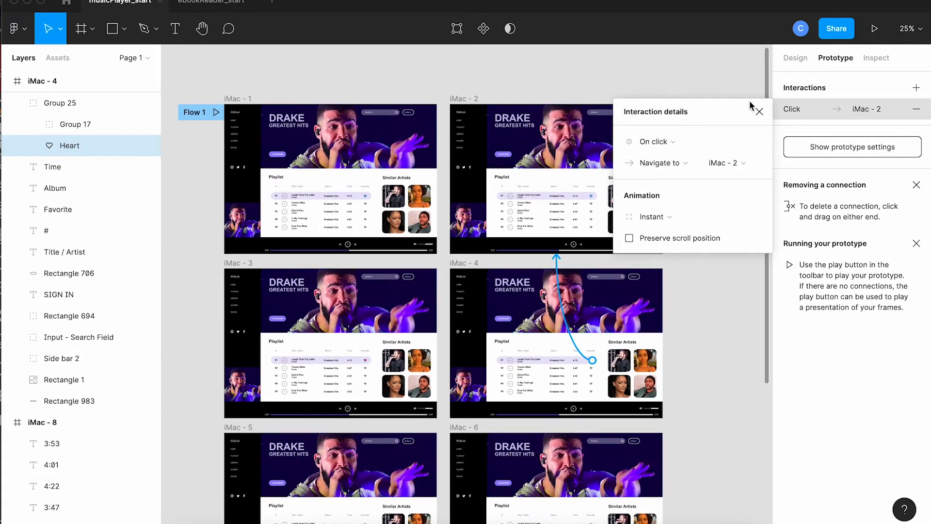
click(759, 111)
Connect the Nice For What play icon in iMac - 1 to the iMac - 5 frame with an instant on-click navigation
scroll(718, 174, down, 3)
scroll(718, 175, left, 3)
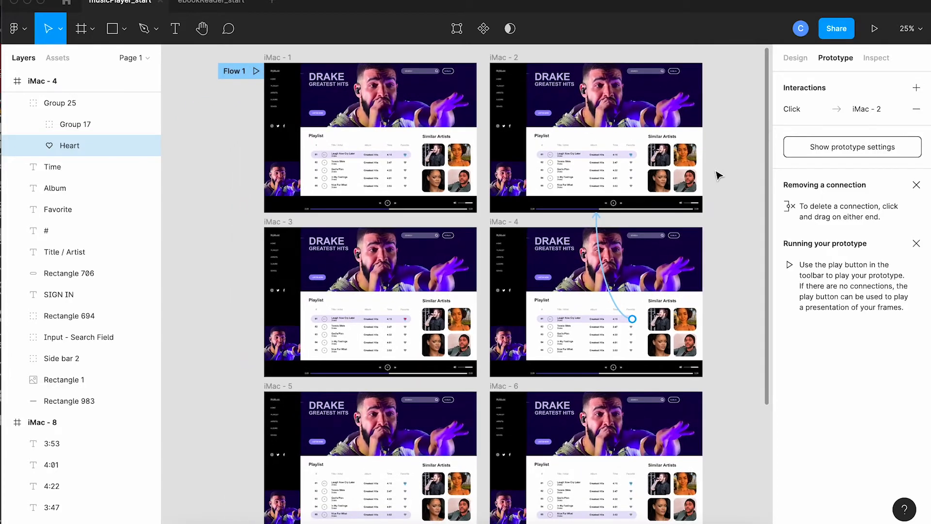
scroll(719, 175, down, 2)
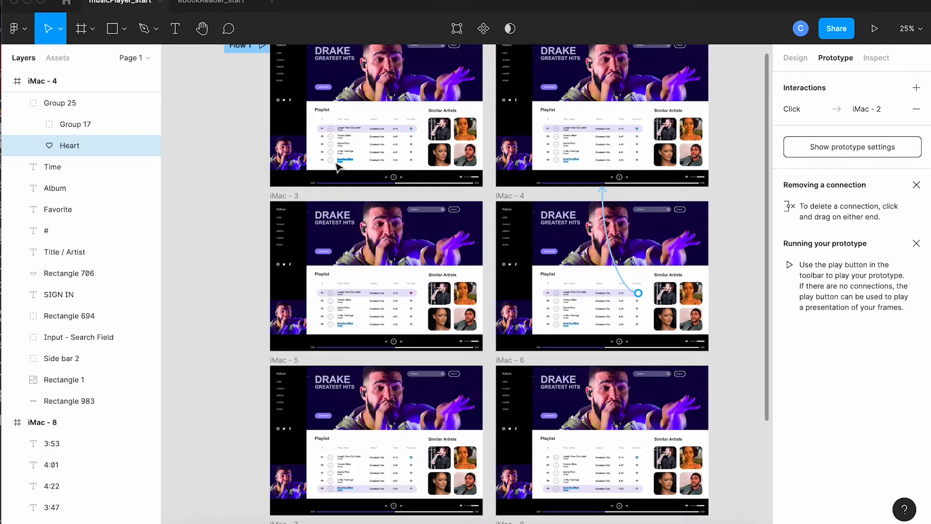
scroll(296, 163, up, 3)
key(super+plus)
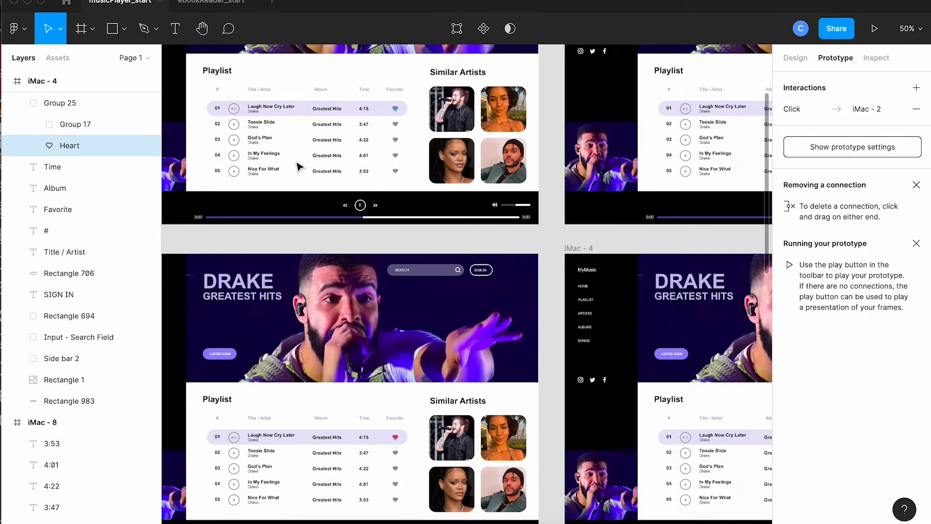
click(234, 175)
double_click(235, 174)
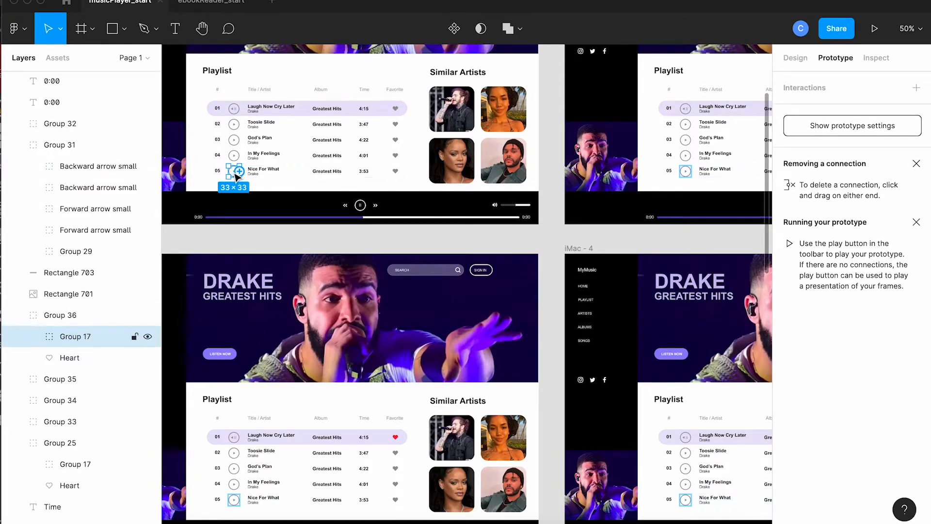
drag(240, 171, 235, 423)
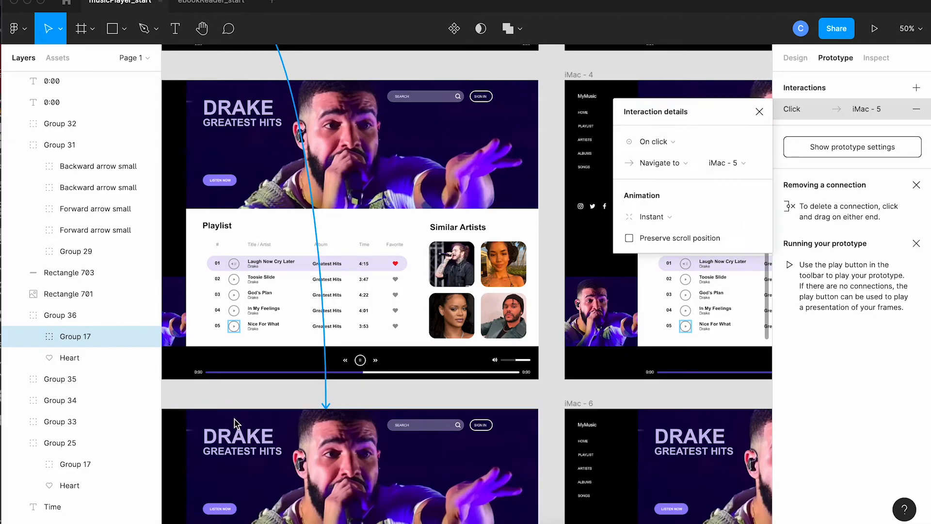
click(383, 405)
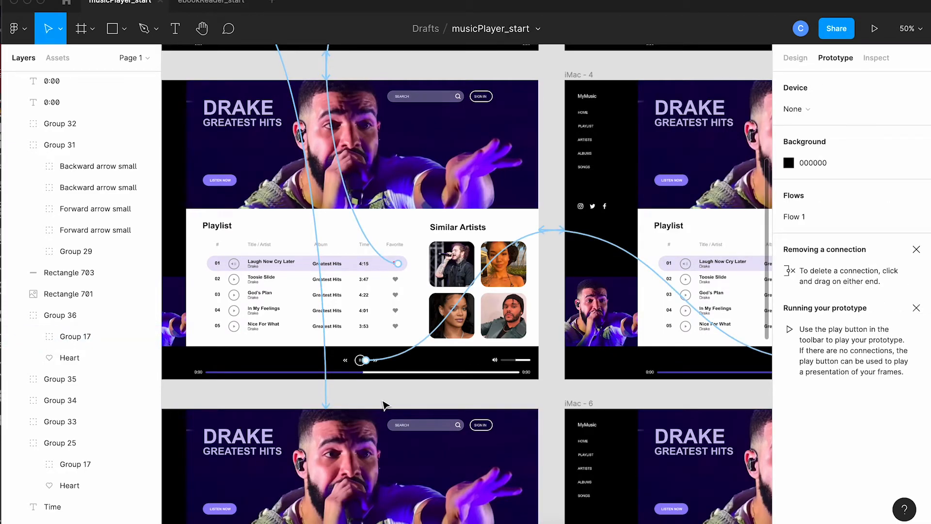
Connect the Nice For What play icon in iMac - 2 to the iMac - 6 frame with an instant on-click navigation
scroll(383, 404, up, 7)
scroll(383, 405, right, 3)
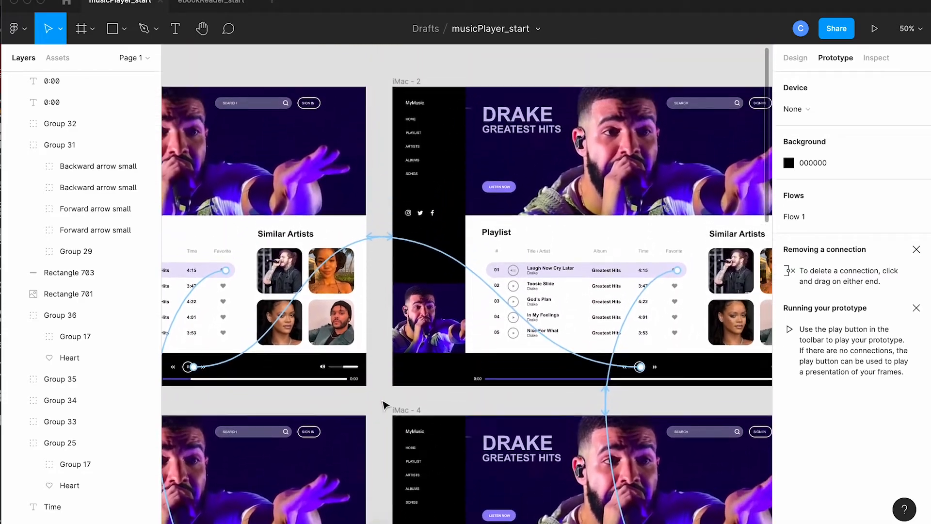
scroll(383, 404, down, 1)
scroll(383, 405, right, 1)
click(486, 307)
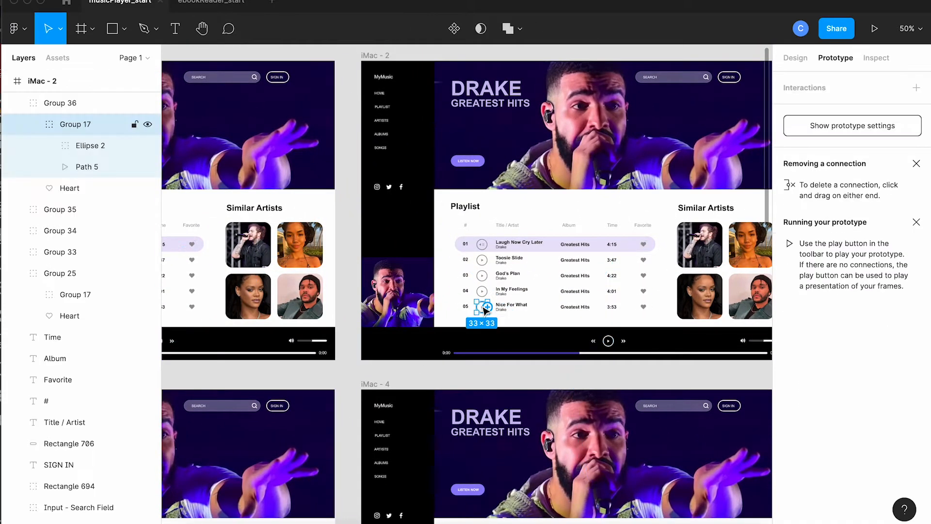
drag(487, 307, 508, 433)
scroll(512, 434, down, 3)
scroll(512, 434, left, 2)
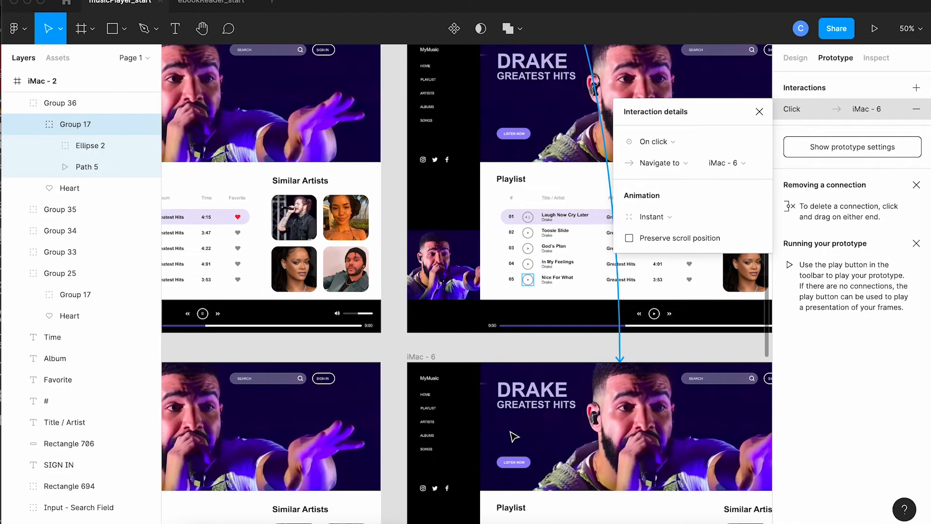
scroll(510, 431, down, 1)
scroll(511, 432, right, 1)
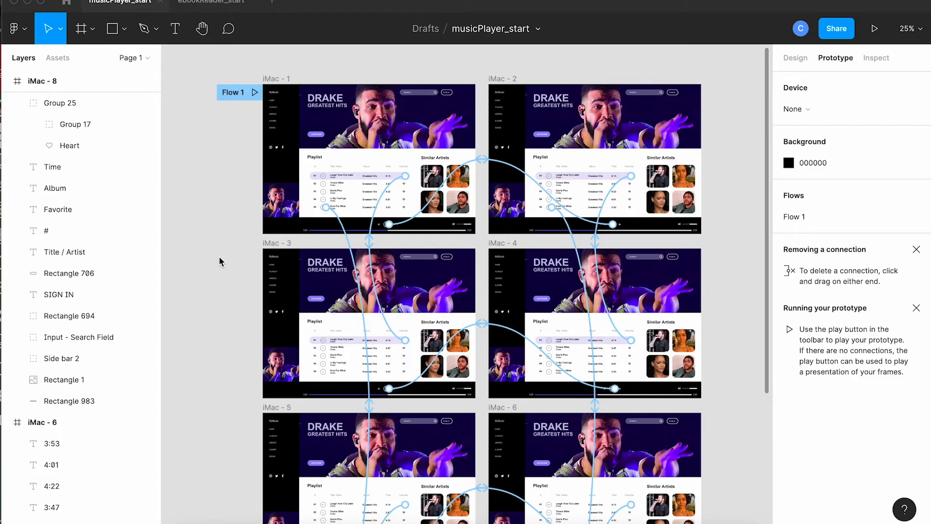
Review the prototype connections across all frames from iMac - 1 through iMac - 8
scroll(220, 256, left, 3)
scroll(219, 256, down, 2)
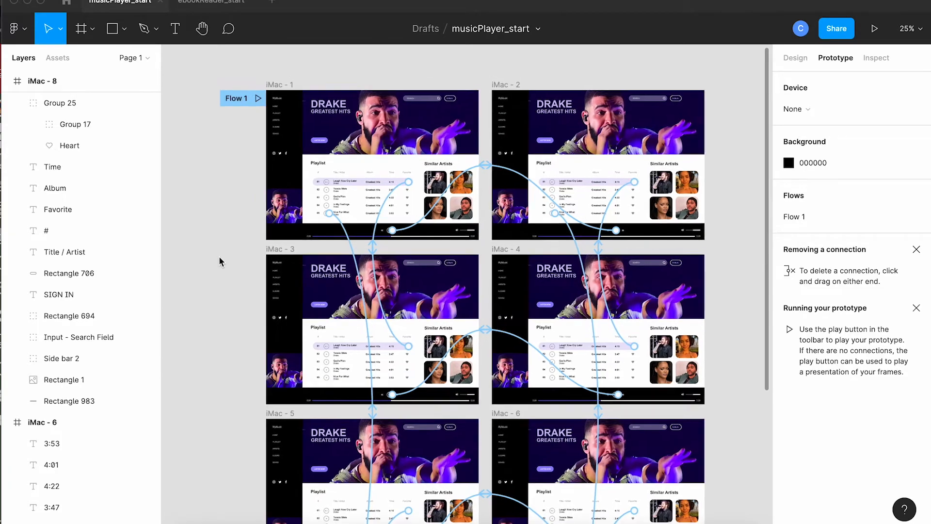
scroll(220, 261, down, 2)
scroll(219, 261, right, 1)
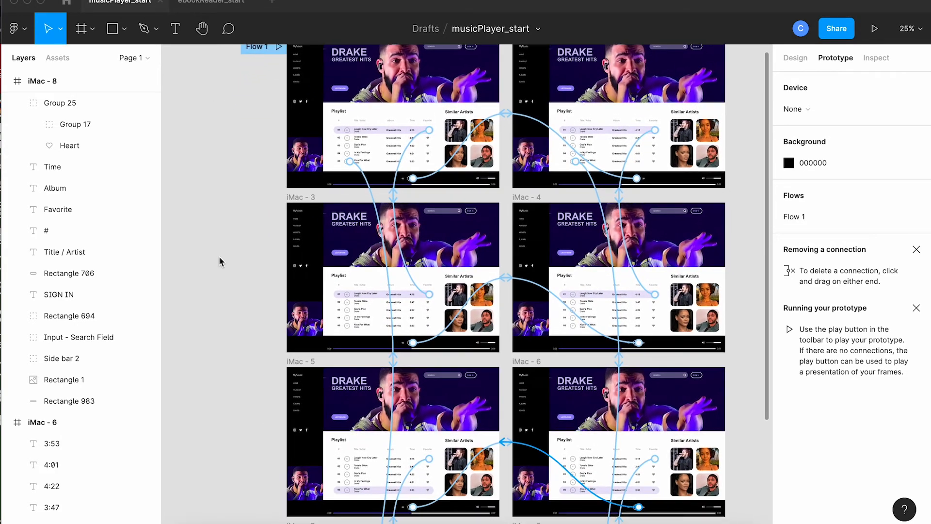
scroll(219, 257, down, 5)
scroll(220, 257, right, 2)
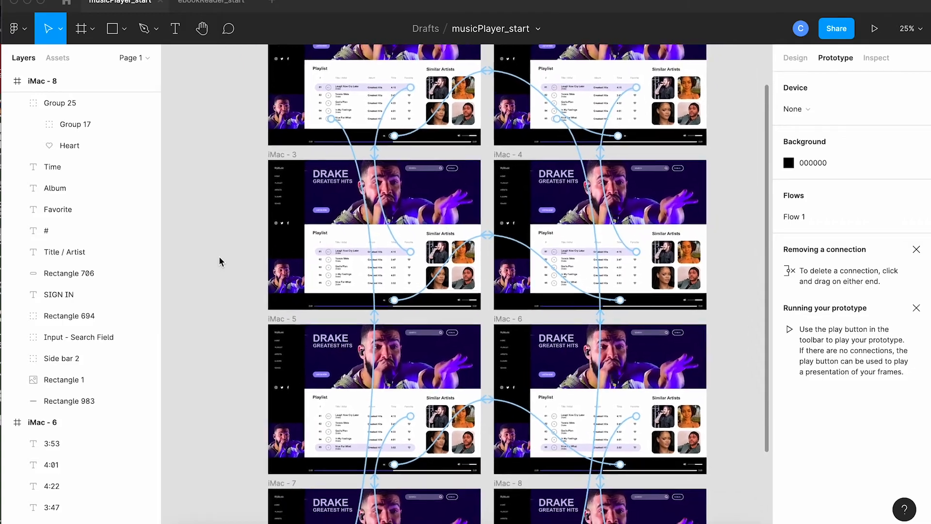
scroll(219, 261, down, 4)
scroll(220, 261, right, 1)
scroll(219, 261, down, 7)
scroll(219, 262, right, 1)
scroll(219, 261, down, 2)
scroll(219, 262, left, 1)
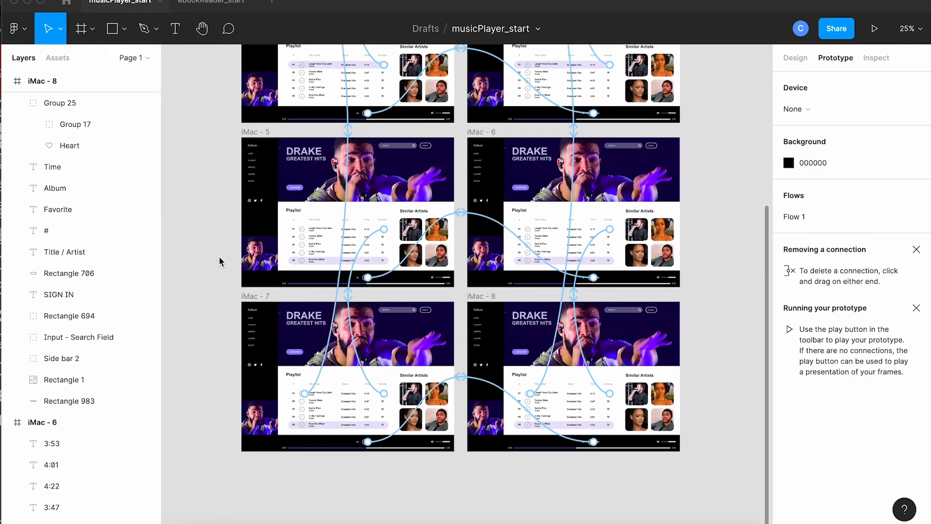
scroll(219, 261, up, 1)
scroll(219, 262, left, 2)
scroll(219, 257, up, 15)
scroll(219, 257, right, 1)
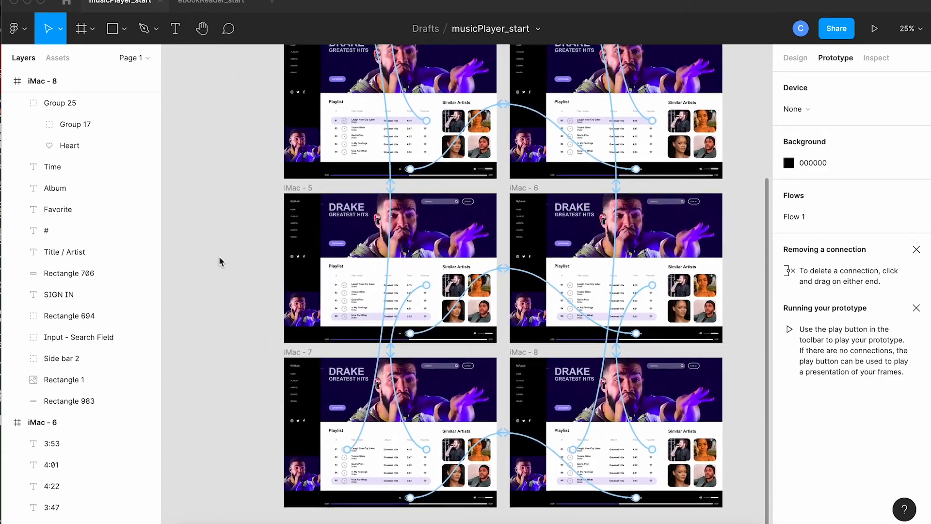
scroll(214, 272, up, 5)
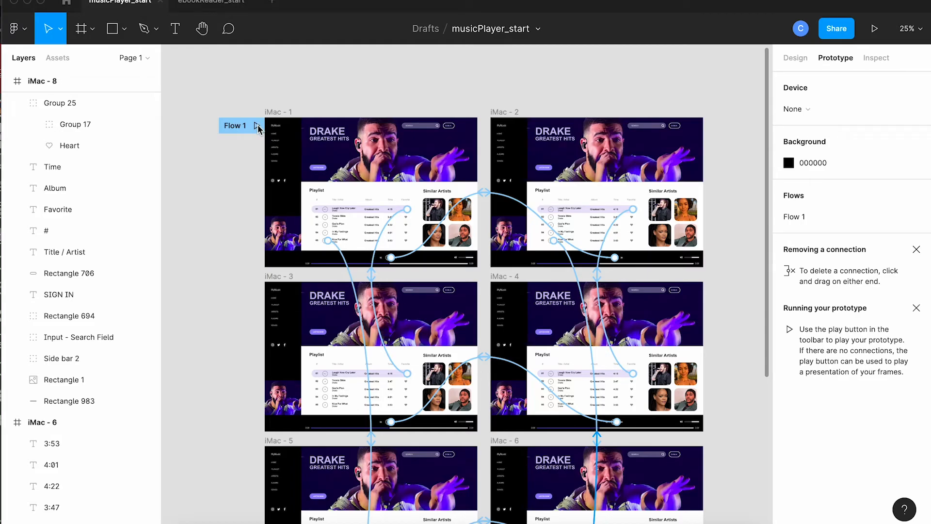
Run Flow 1 and test the play/pause toggle and switching between the Nice For What and Laugh Now Cry Later songs
click(255, 128)
click(256, 126)
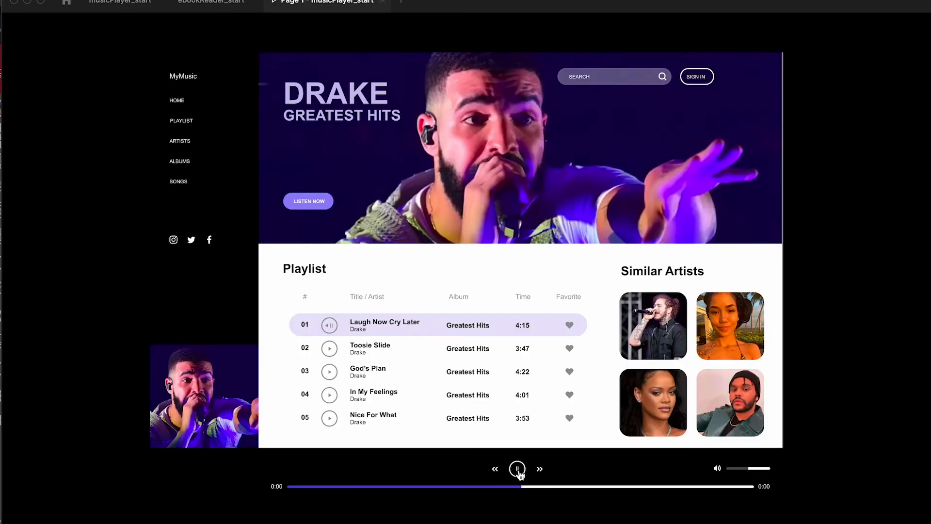
click(518, 469)
click(518, 469)
click(331, 420)
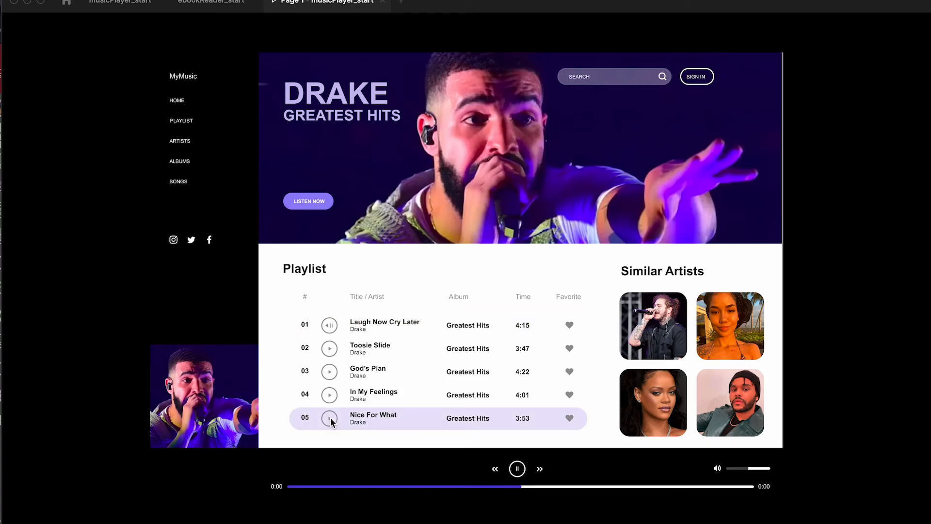
click(517, 470)
click(330, 325)
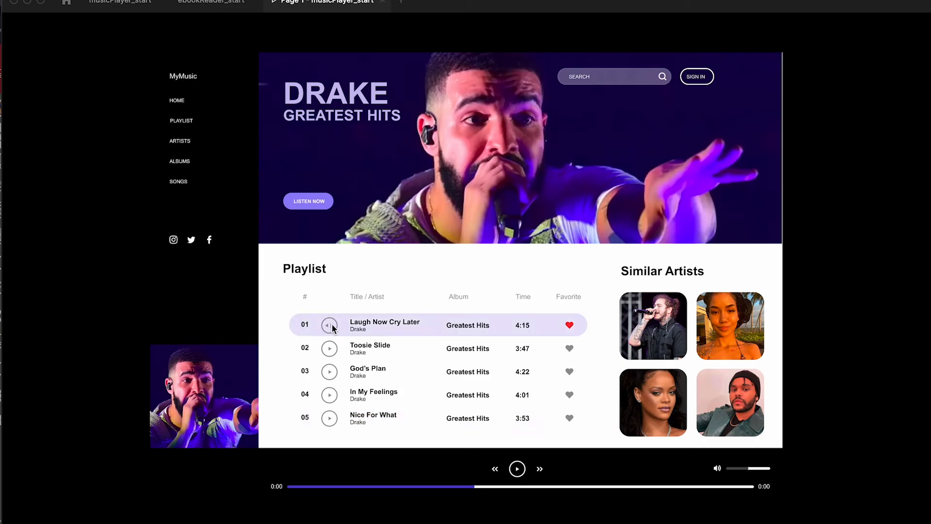